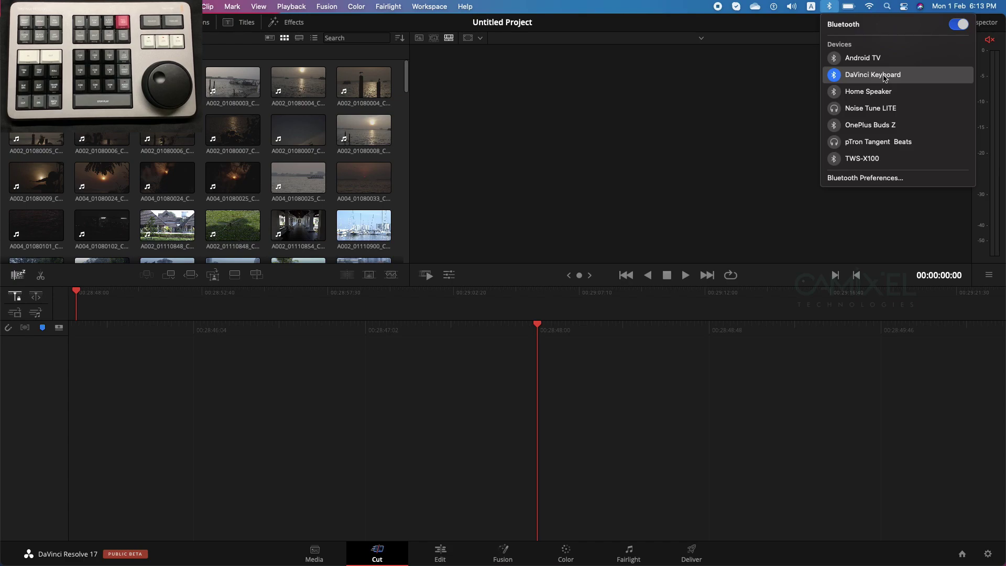
- Check the Speed Editor's battery level in the Control Panels preferences and leave the preferences without changing anything
left_click(831, 6)
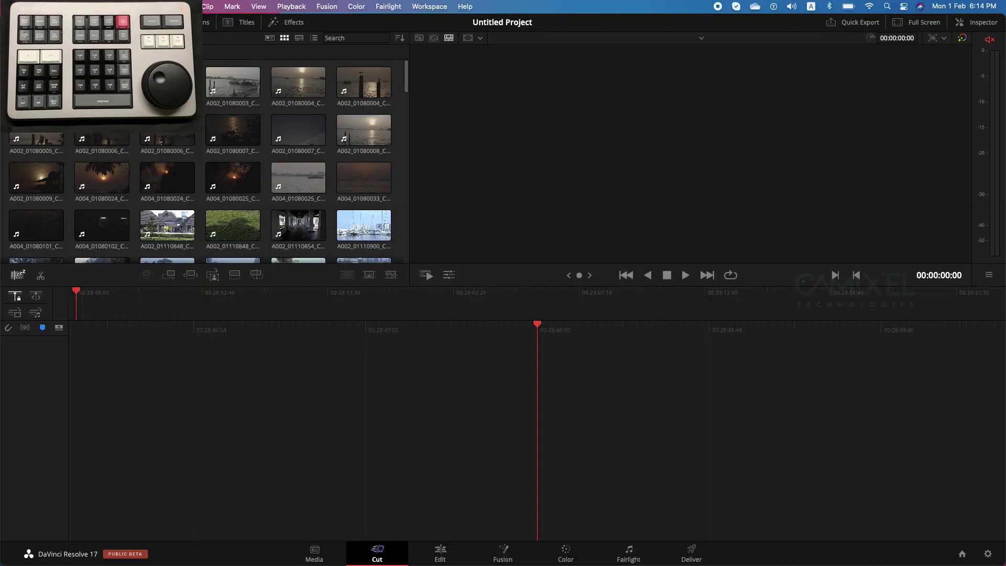
left_click(26, 6)
key("Escape")
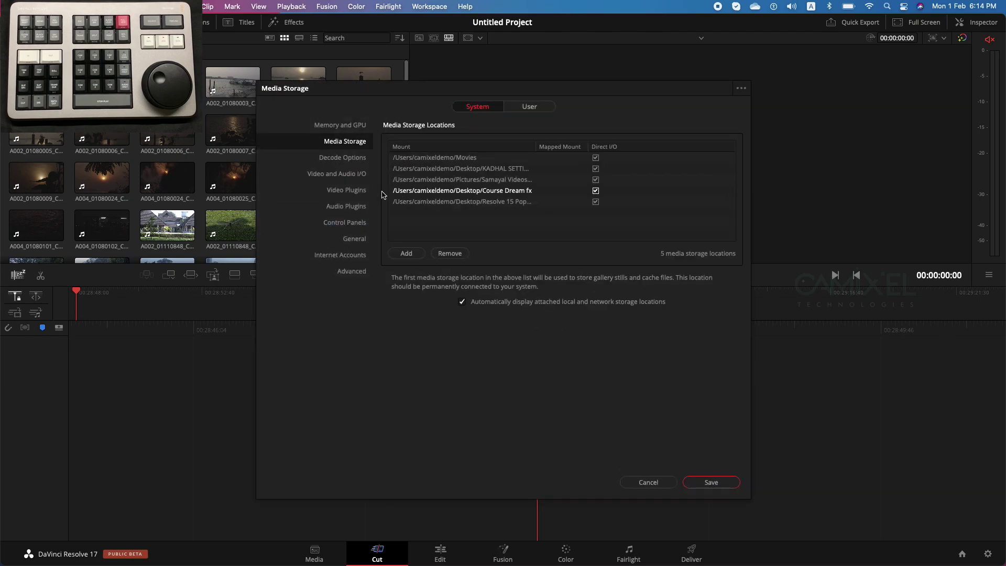
left_click(352, 225)
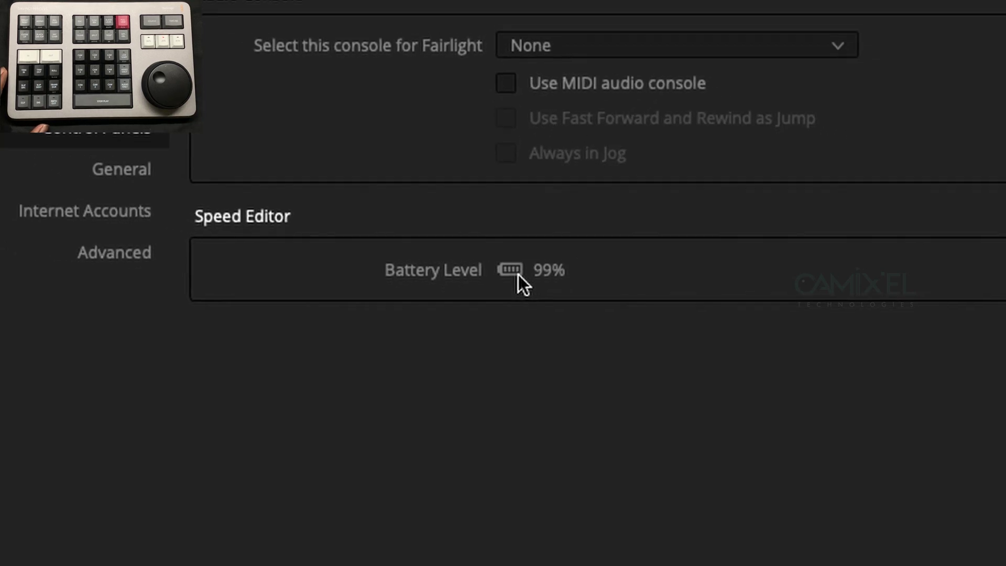
left_click(673, 517)
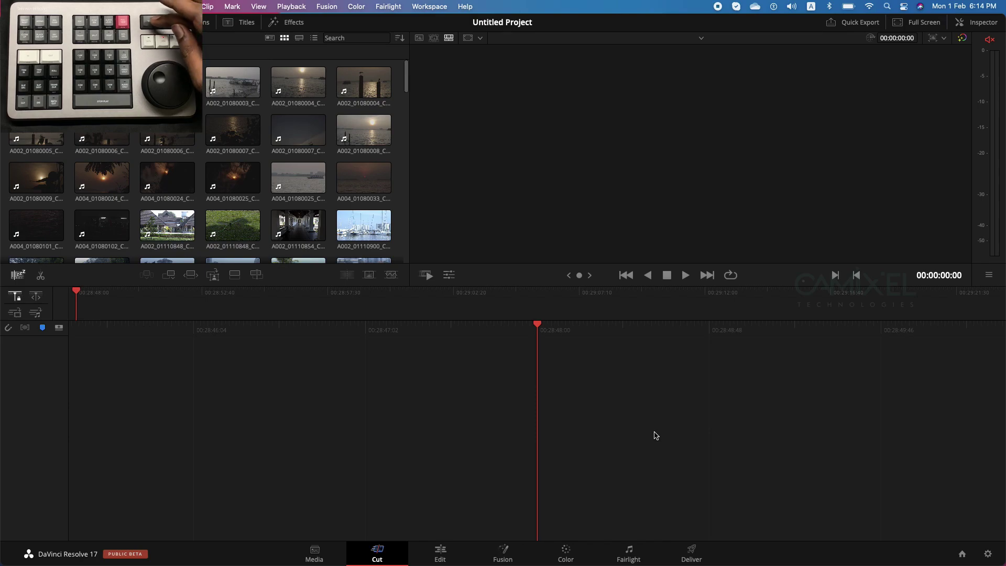
- View all the clips as one source tape and set an in point at 00:01:07:13 on the birds-on-posts shot
key("q")
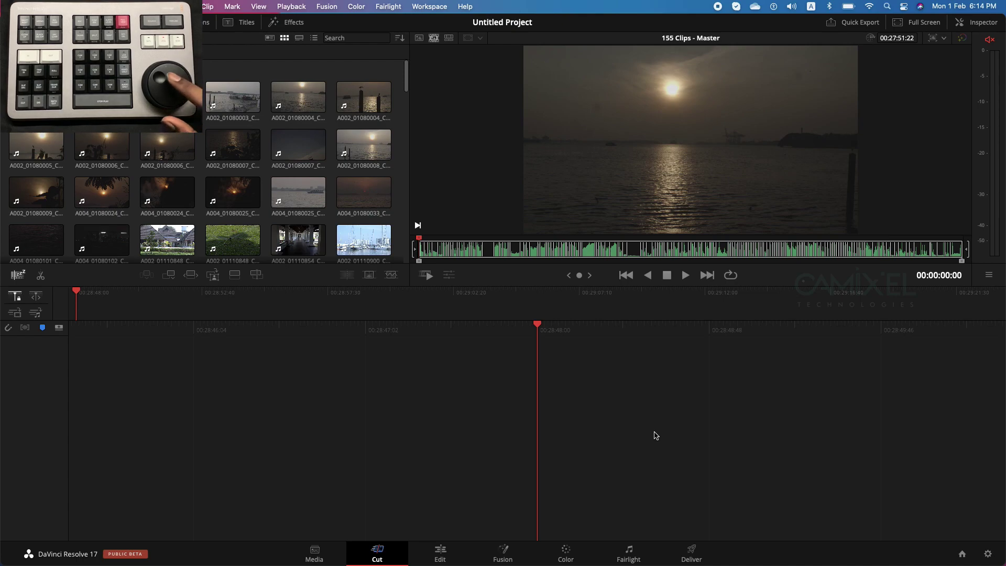
key("space")
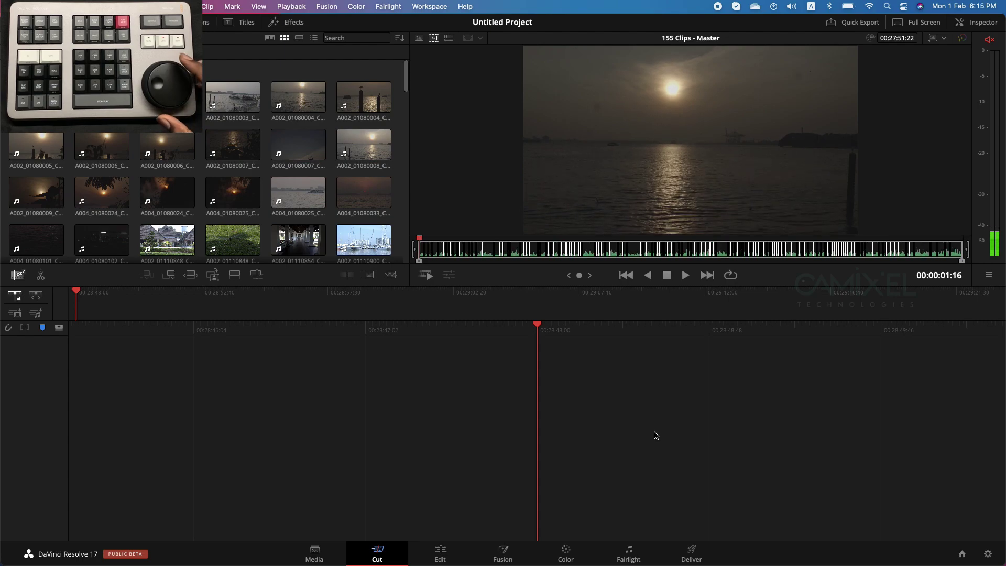
key("l")
key("l")
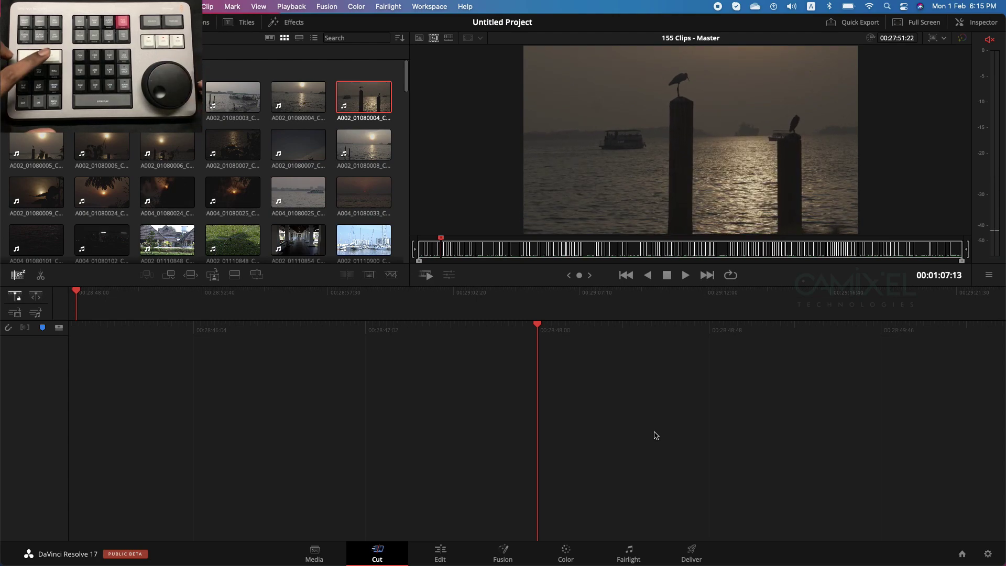
key("i")
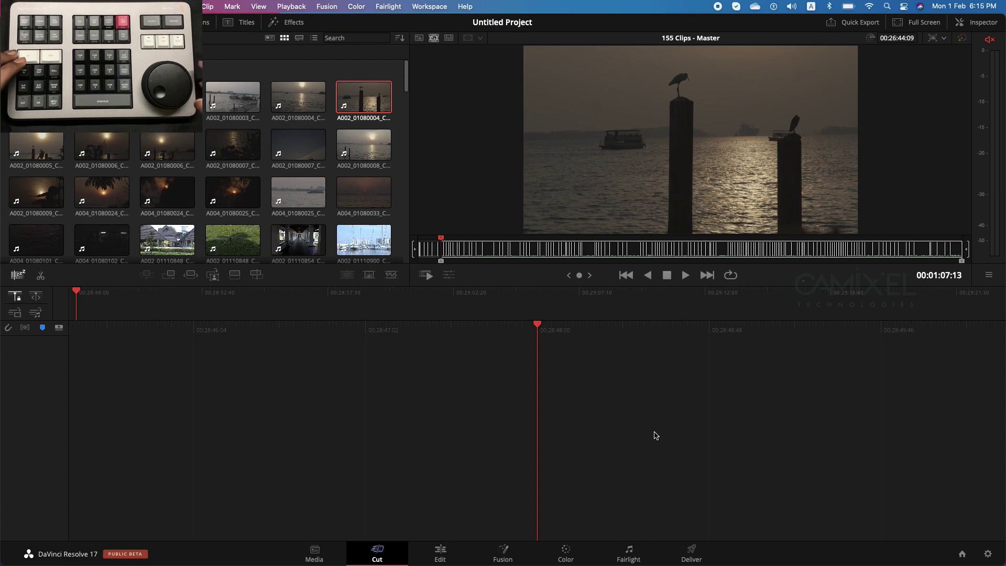
- Play on through the birds-on-posts shot and set the out point at 00:01:12:07
key("l")
key("k")
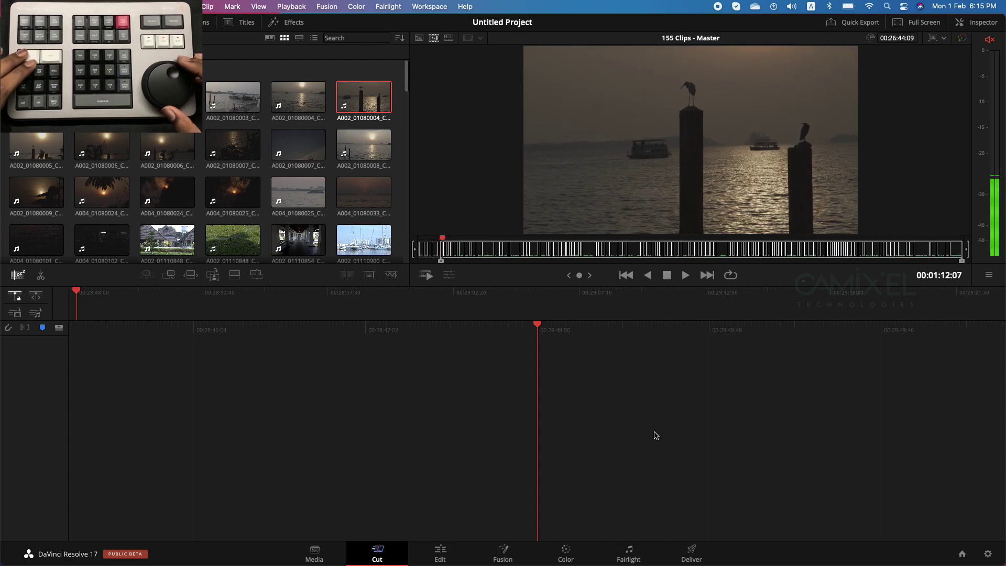
key("o")
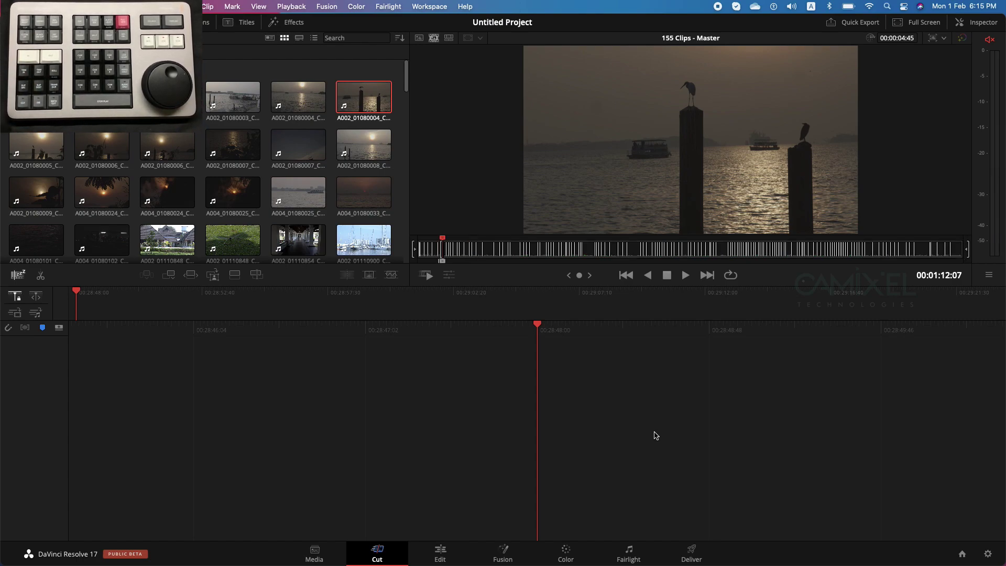
- Fine-trim the in point of the birds-on-posts selection frame by frame until the marked duration is 00:00:04:43
key("shift+[")
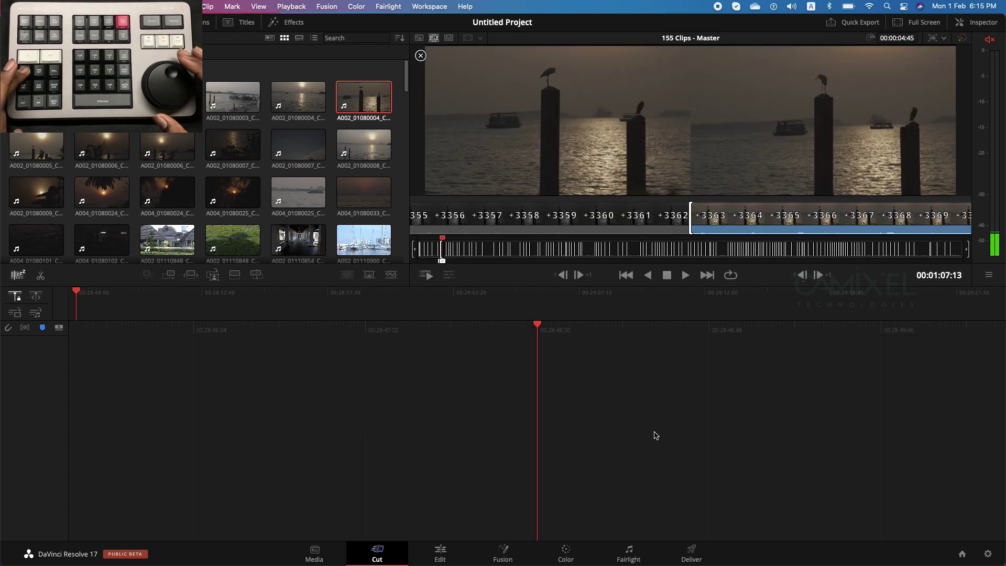
key("Right")
key("Right")
key("Right")
key("Left")
key("Left")
key("Left")
key("Left")
key("Left")
key("Right")
key("Right")
key("Right")
key("Right")
key("Right")
key("Right")
key("Right")
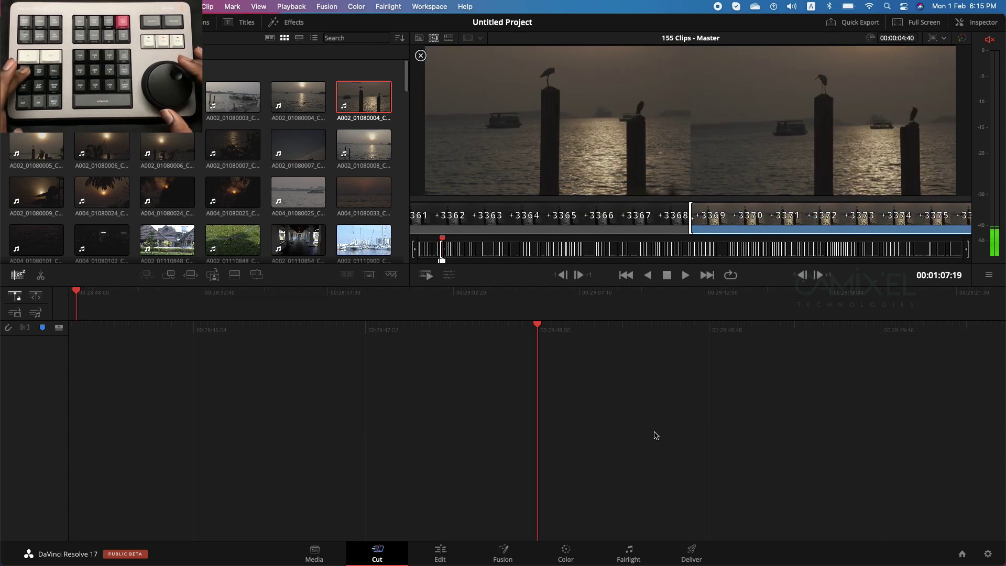
key("Left")
key("Left")
key("Left")
key("Left")
key("Left")
key("Left")
key("Left")
key("Left")
key("Left")
key("Left")
key("Left")
key("Left")
key("Left")
key("Left")
key("Left")
key("Left")
key("Left")
key("Left")
key("Left")
key("Left")
key("Left")
key("Left")
key("Left")
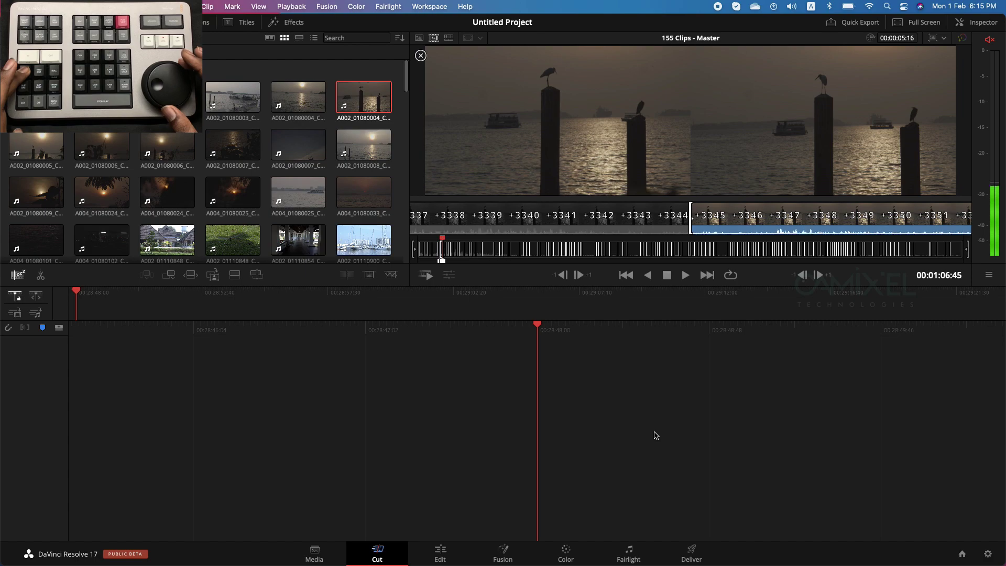
key("Right")
key("Right")
key("Right")
key("Right")
key("Right")
key("Right")
key("Right")
key("Right")
key("Right")
key("Right")
key("Right")
key("Right")
key("Right")
key("Right")
key("Right")
key("Right")
key("Right")
key("Right")
key("Right")
key("Escape")
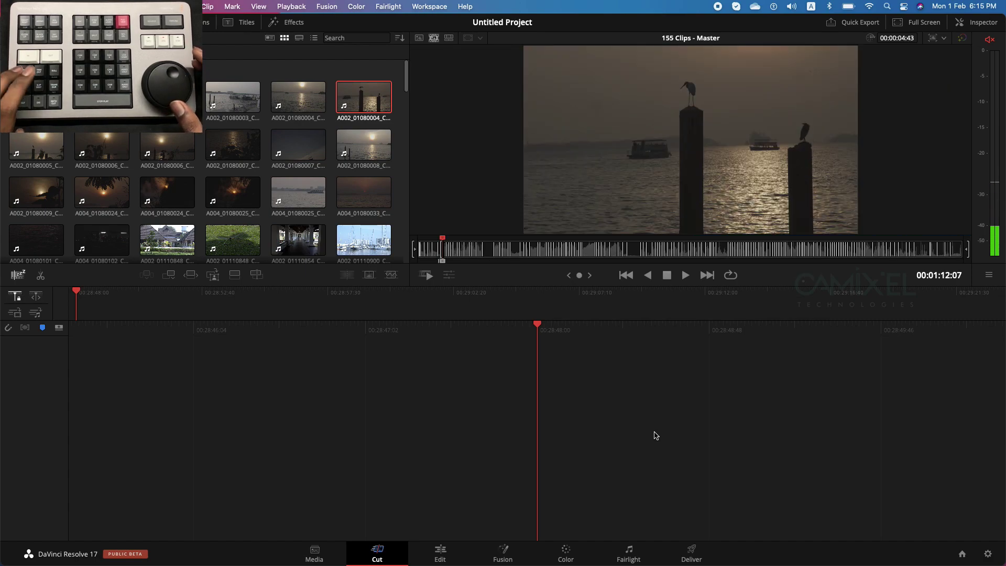
- Fine-trim the out point of the birds-on-posts selection frame by frame in the trim view
key("t")
key("Left")
key("Left")
key("Left")
key("Left")
key("Left")
key("Left")
key("Left")
key("Left")
key("Left")
key("Left")
key("Left")
key("Left")
key("Left")
key("Left")
key("Left")
key("Left")
key("Left")
key("Left")
key("Left")
key("Right")
key("Right")
key("Right")
key("Right")
key("Right")
key("Right")
key("Right")
key("Right")
key("Right")
key("Right")
key("Right")
key("Right")
key("Right")
key("Right")
key("Right")
key("Right")
key("Right")
key("Right")
key("Right")
key("Right")
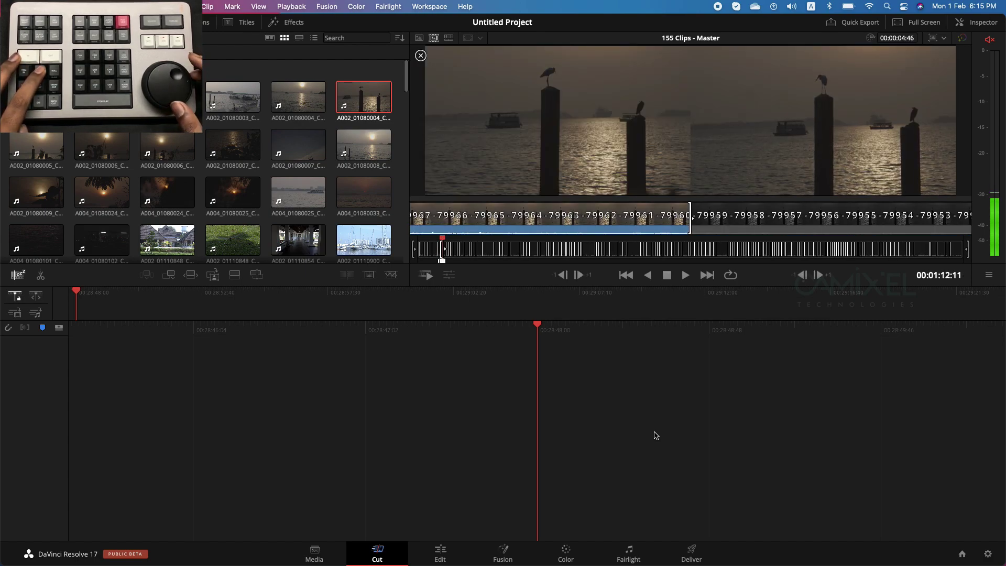
key("Left")
key("Left")
key("Left")
key("Left")
key("Left")
key("Left")
key("Left")
key("Left")
key("Left")
key("Left")
key("Left")
key("Right")
key("Right")
key("Right")
key("Right")
key("Right")
key("Right")
key("Right")
key("Right")
key("Right")
key("Escape")
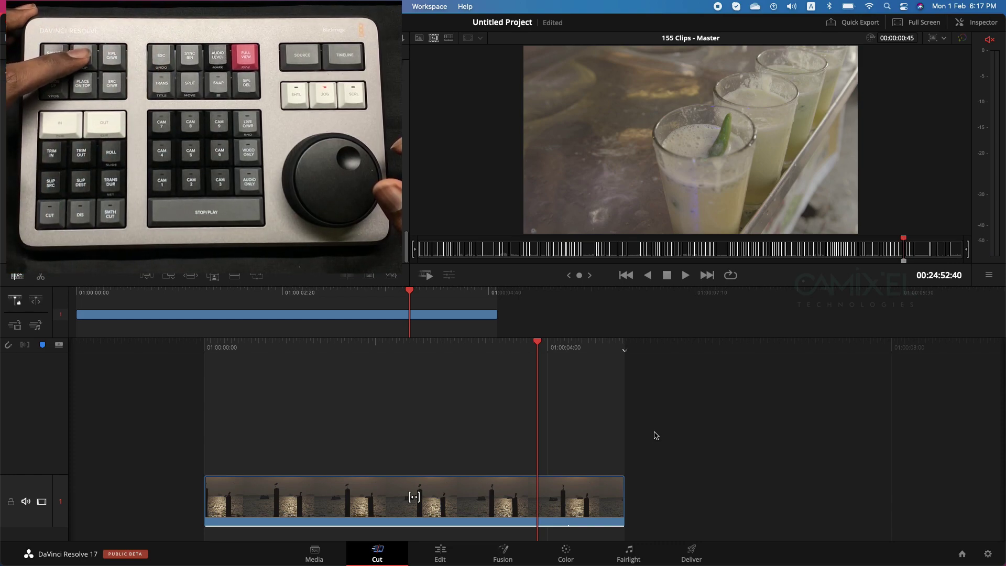
- Append the marked 00:00:00:45 selection of the drink glasses to the end of the timeline
key("shift+F12")
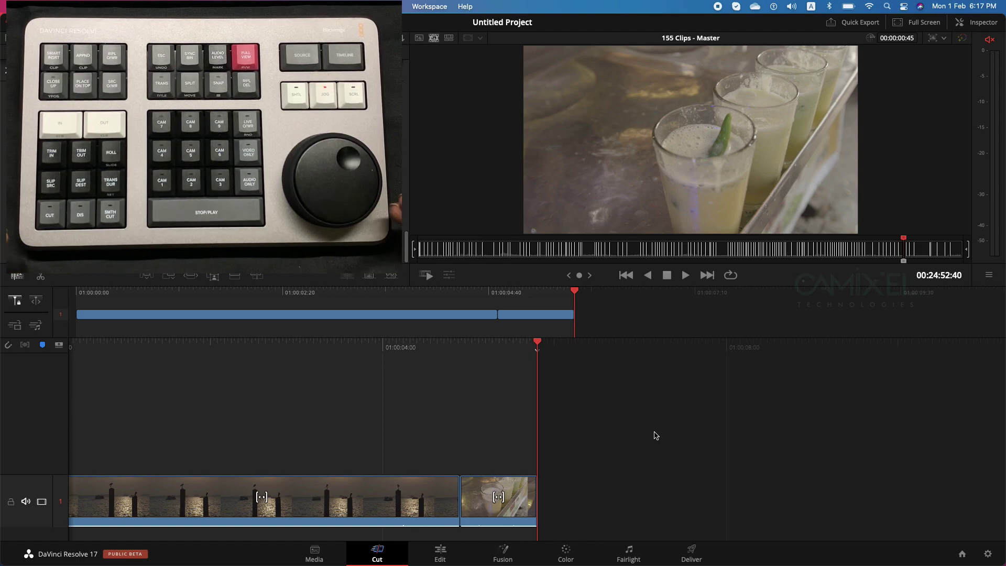
- Examine the drink glasses clip on its own, jogging back and forth through its full length, and return to the source tape
key("q")
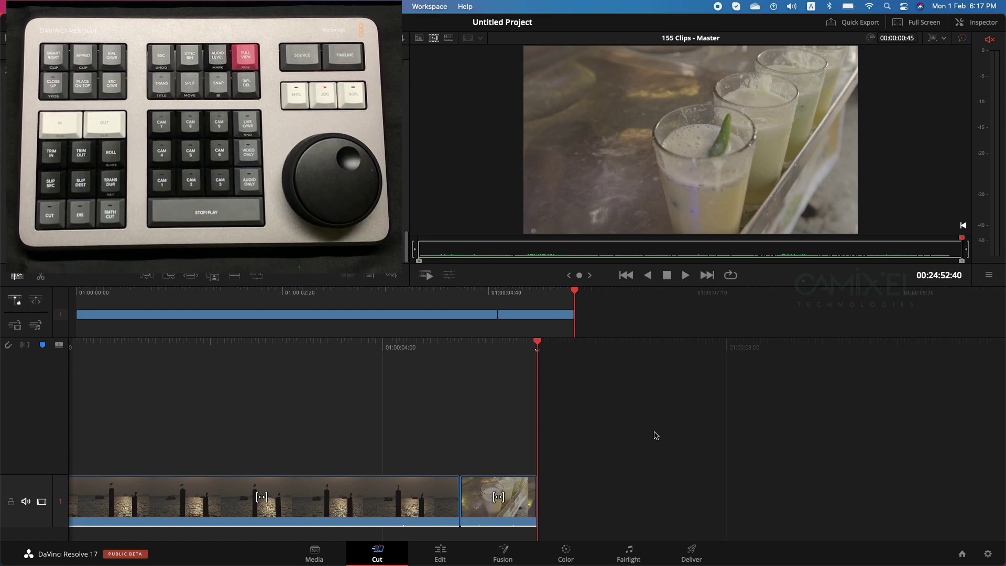
key("Left")
key("Left")
key("Left")
key("Left")
key("Left")
key("Left")
key("Left")
key("Left")
key("Left")
key("Left")
key("Left")
key("Left")
key("Left")
key("Left")
key("Left")
key("Left")
key("Left")
key("Left")
key("Left")
key("Left")
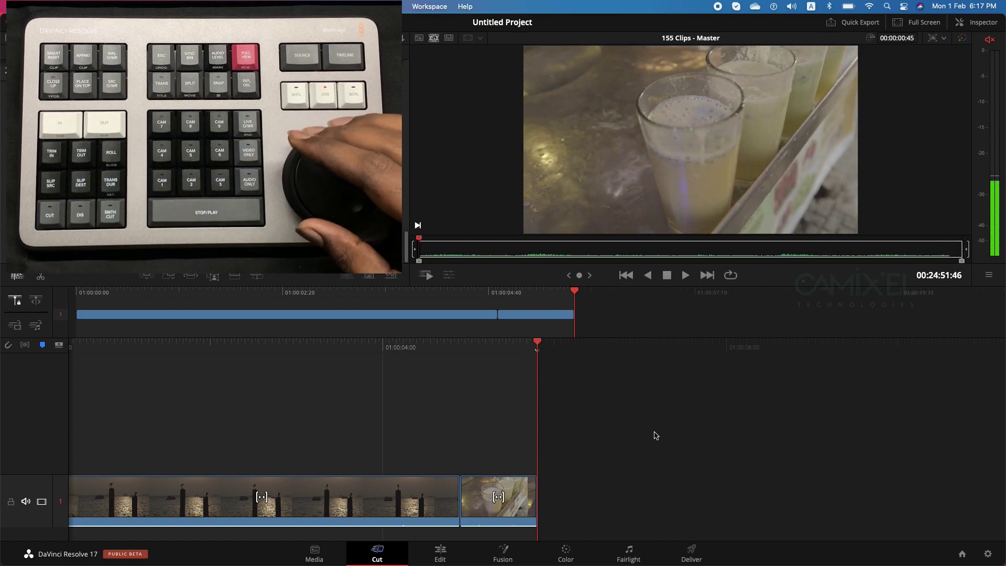
key("Right")
key("Right")
key("Right")
key("Right")
key("Right")
key("Right")
key("Right")
key("Right")
key("Right")
key("Right")
key("Right")
key("Right")
key("Right")
key("Right")
key("Right")
key("Right")
key("Right")
key("Right")
key("Right")
key("Right")
key("Left")
key("Left")
key("Left")
key("Left")
key("Left")
key("Left")
key("Left")
key("Left")
key("Left")
key("Left")
key("Left")
key("Left")
key("Left")
key("Left")
key("Left")
key("Left")
key("Left")
key("Left")
key("Left")
key("Left")
key("Right")
key("Right")
key("Right")
key("Right")
key("Right")
key("Right")
key("Right")
key("Right")
key("Right")
key("Right")
key("Right")
key("Right")
key("Right")
key("Right")
key("Right")
key("Right")
key("Right")
key("Right")
key("Right")
key("Right")
key("Left")
key("Left")
key("Left")
key("Left")
key("Left")
key("Left")
key("Left")
key("Left")
key("Left")
key("Left")
key("Left")
key("Left")
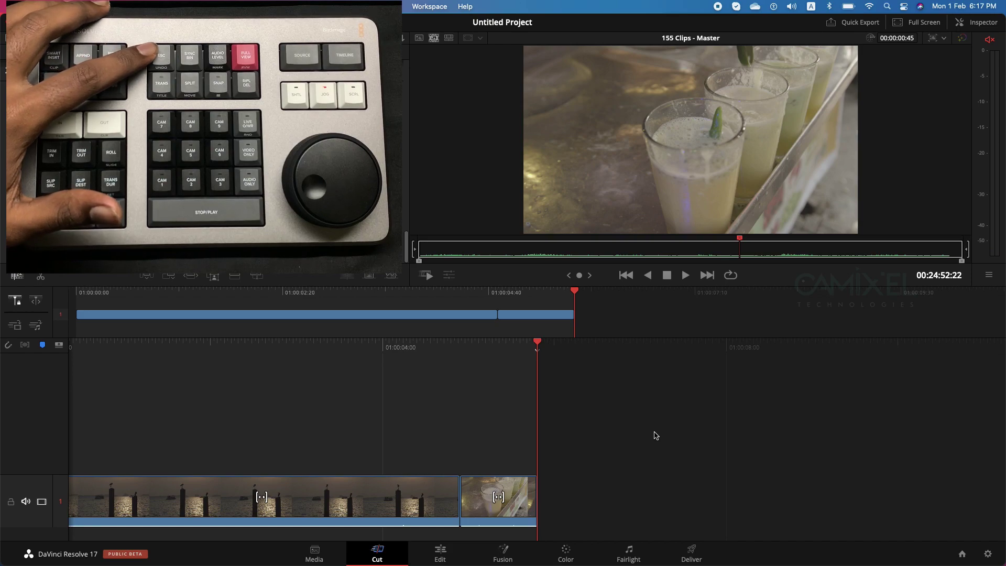
key("Escape")
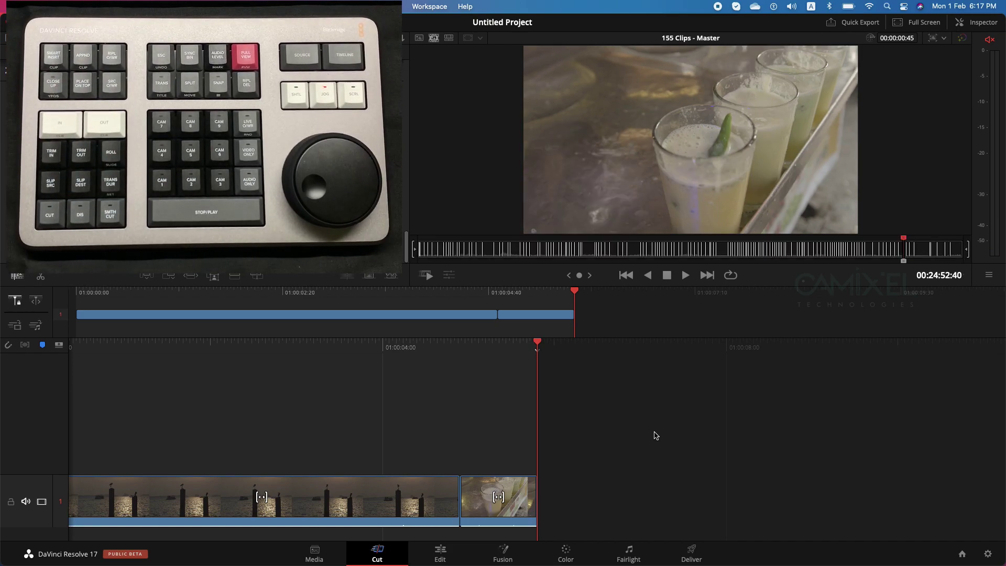
- Browse back through the source tape to the clip of the blue fishing boat and mark an in point there
key("Left")
key("Left")
key("Left")
key("Left")
key("Left")
key("Left")
key("Left")
key("Left")
key("Left")
key("Left")
key("Left")
key("Left")
key("Left")
key("Left")
key("Left")
key("Left")
key("Left")
key("Left")
key("Left")
key("Left")
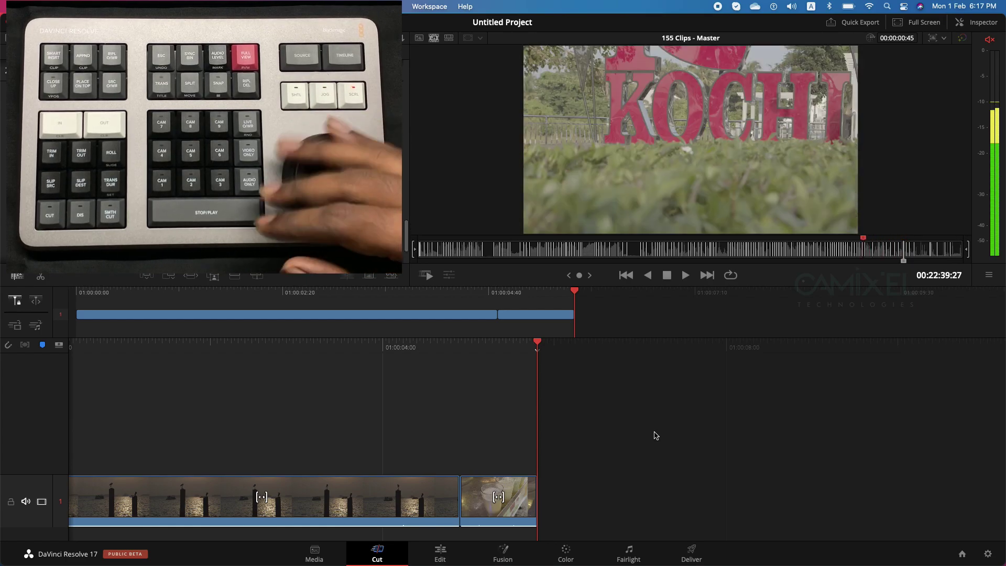
key("Left")
key("Left")
key("Left")
key("Left")
key("Left")
key("Left")
key("Left")
key("Left")
key("Left")
key("Left")
key("Left")
key("Left")
key("Left")
key("Left")
key("Left")
key("Left")
key("Left")
key("Left")
key("Left")
key("Left")
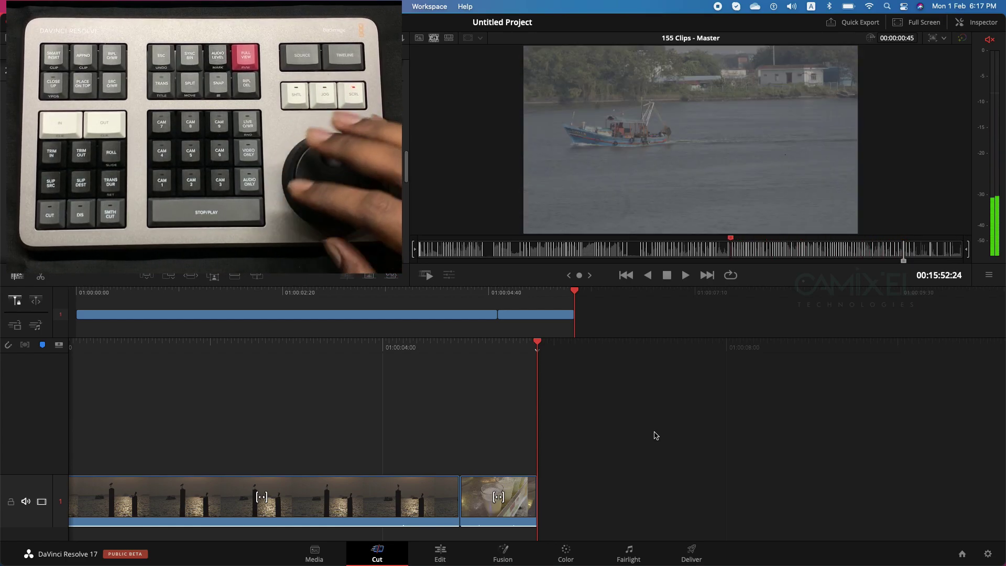
key("Right")
key("Right")
key("Right")
key("Right")
key("Right")
key("Right")
key("Right")
key("Left")
key("Left")
key("Left")
key("Left")
key("Left")
key("Left")
key("Left")
key("Right")
key("Right")
key("Right")
key("Right")
key("Right")
key("Right")
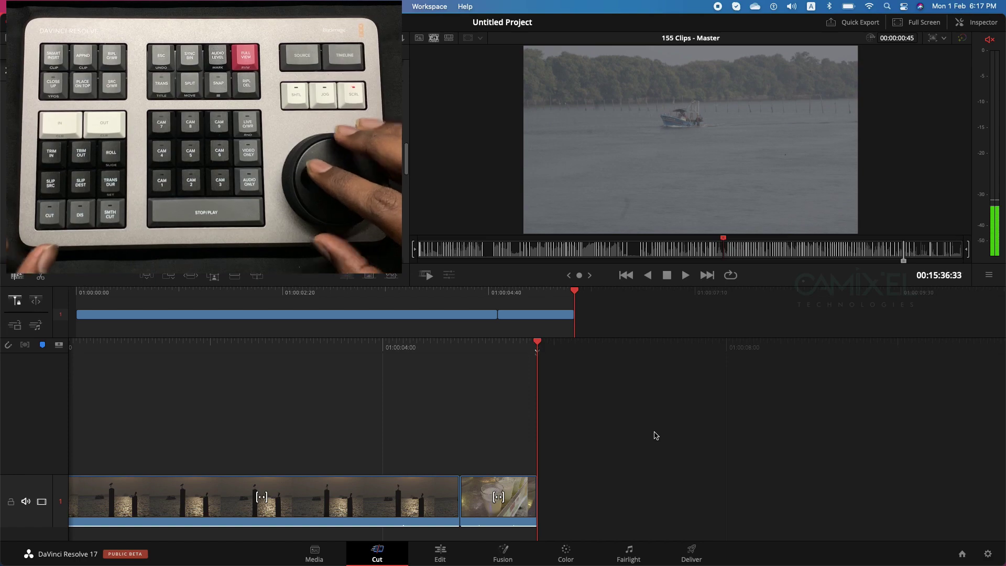
key("Left")
key("Left")
key("Left")
key("i")
- Mark an out point for a 00:00:07:49 fishing boat selection and append it to the end of the timeline
key("Right")
key("Right")
key("Right")
key("Right")
key("Right")
key("Right")
key("Right")
key("Right")
key("Right")
key("Right")
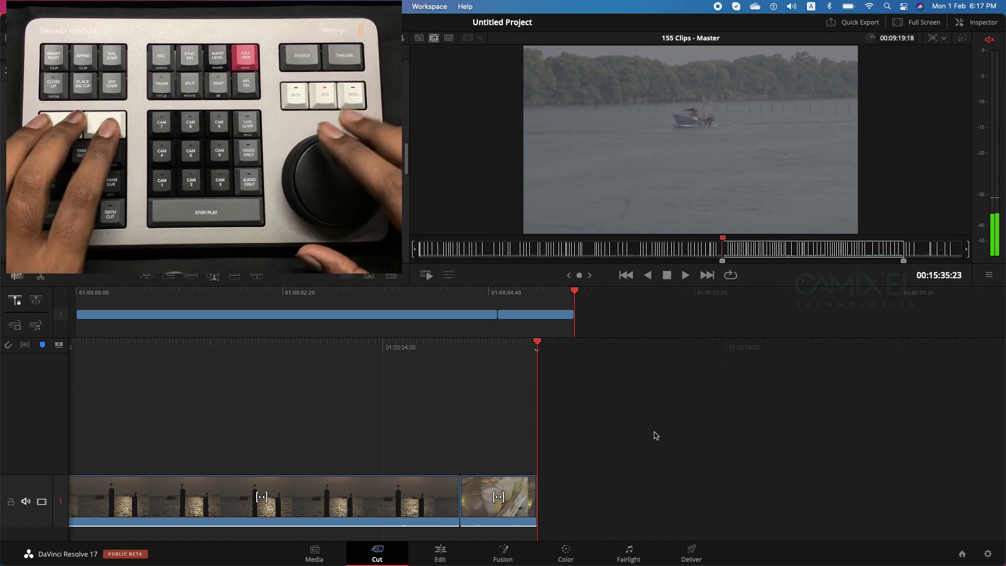
key("Right")
key("Right")
key("Right")
key("Right")
key("Right")
key("Right")
key("Right")
key("Right")
key("Right")
key("Right")
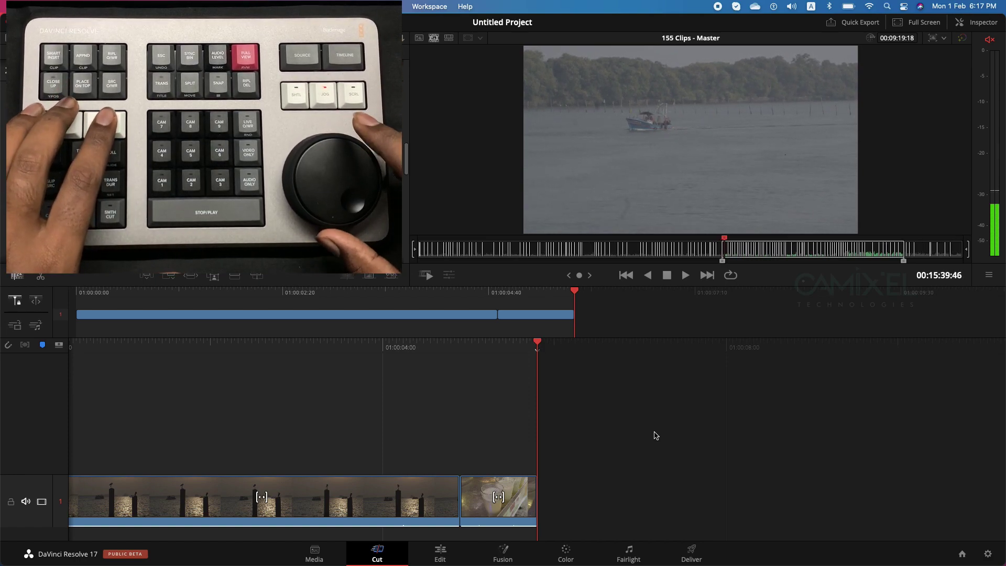
key("o")
key("shift+F12")
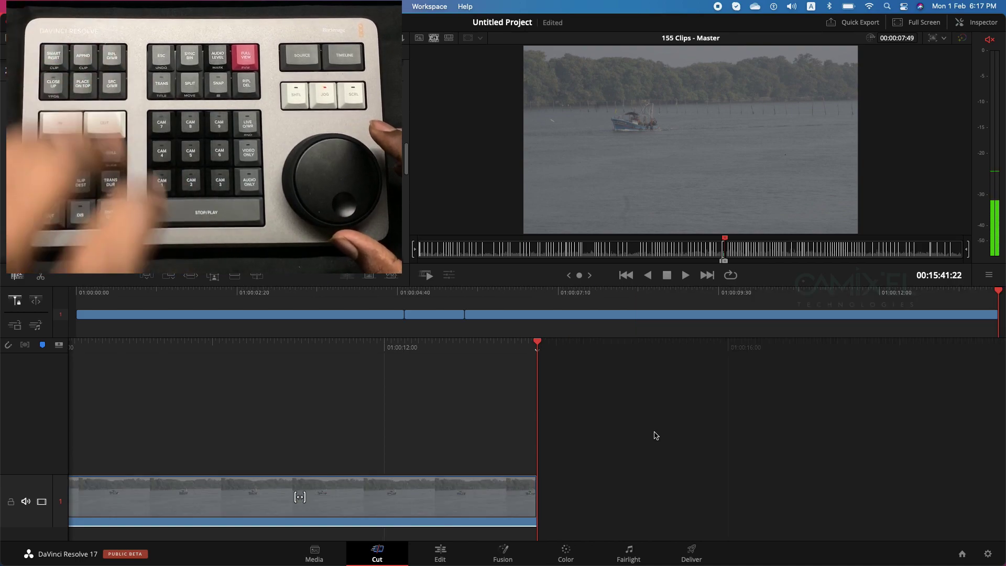
- Jog back through the fishing boat footage, check the last frames of the timeline, and return to the source tape
key("Left")
key("Left")
key("Left")
key("Left")
key("Left")
key("Left")
key("Left")
key("Left")
key("Left")
key("Left")
key("q")
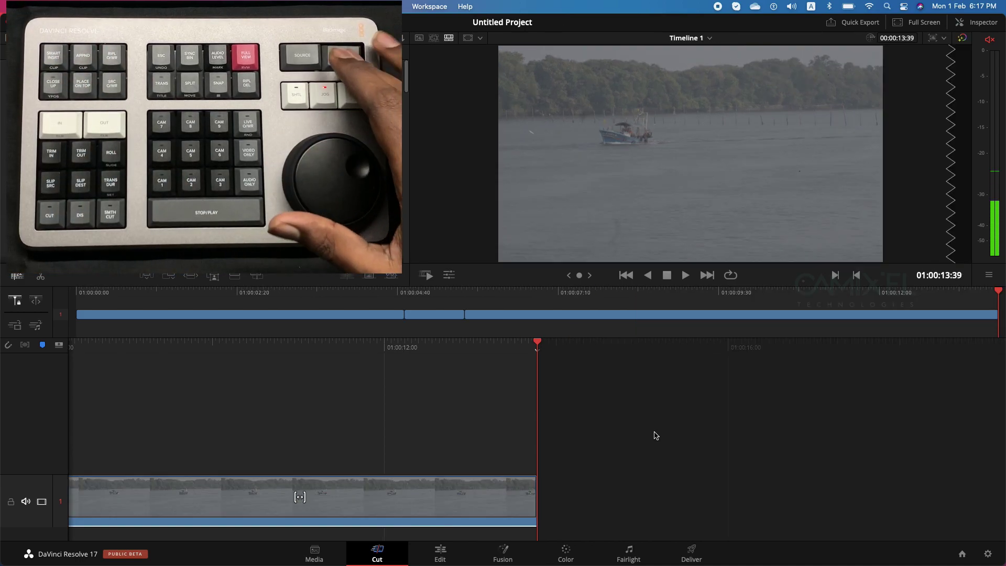
key("Left")
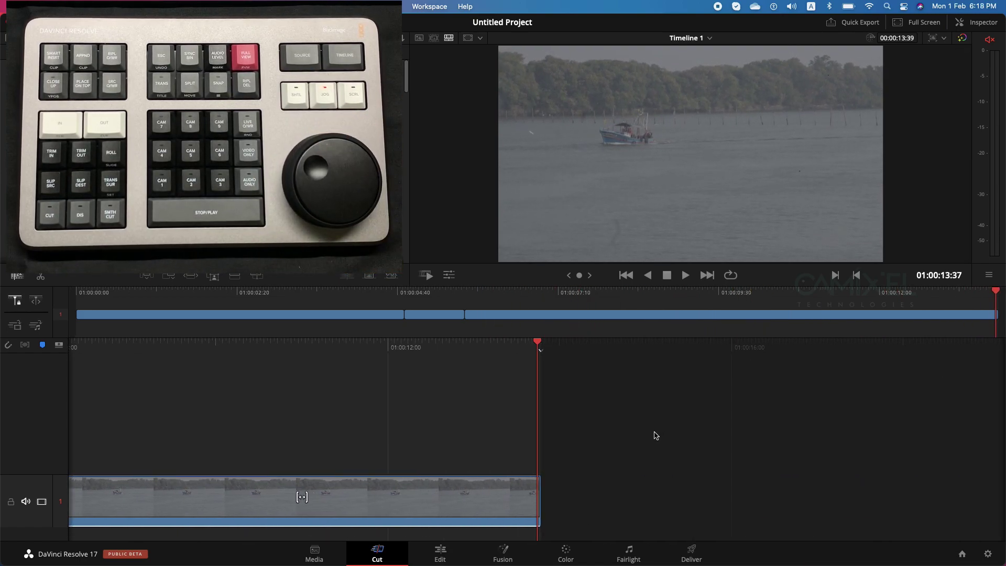
key("q")
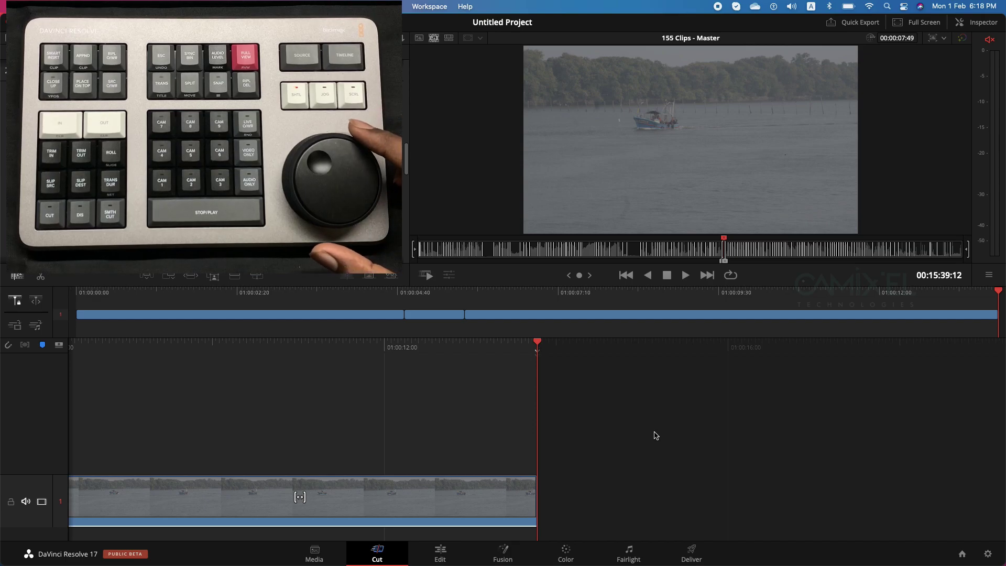
- Shuttle the source tape forward at up to 64x speed, stop, and shuttle it in reverse
key("l")
key("l")
key("l")
key("l")
key("l")
key("l")
key("l")
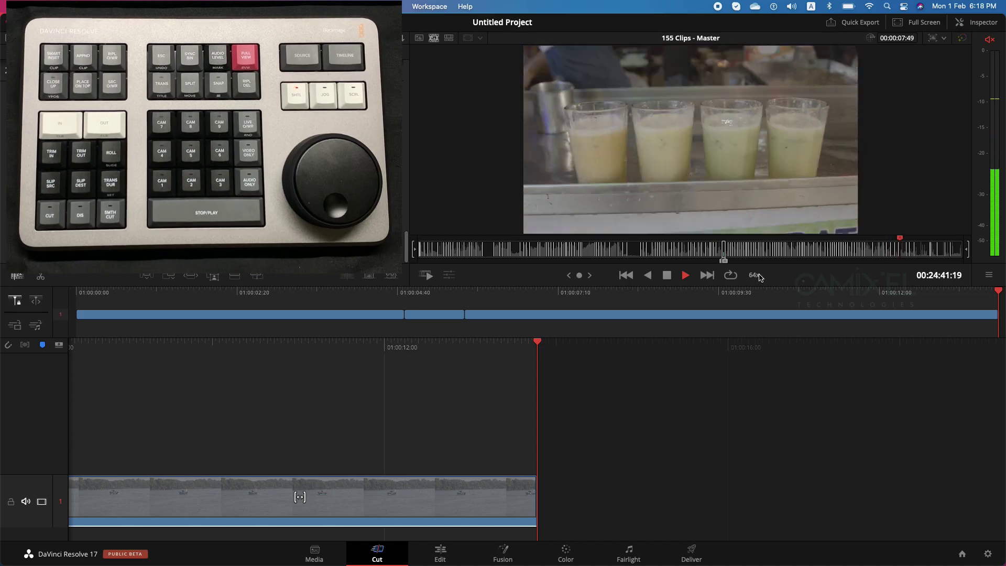
key("k")
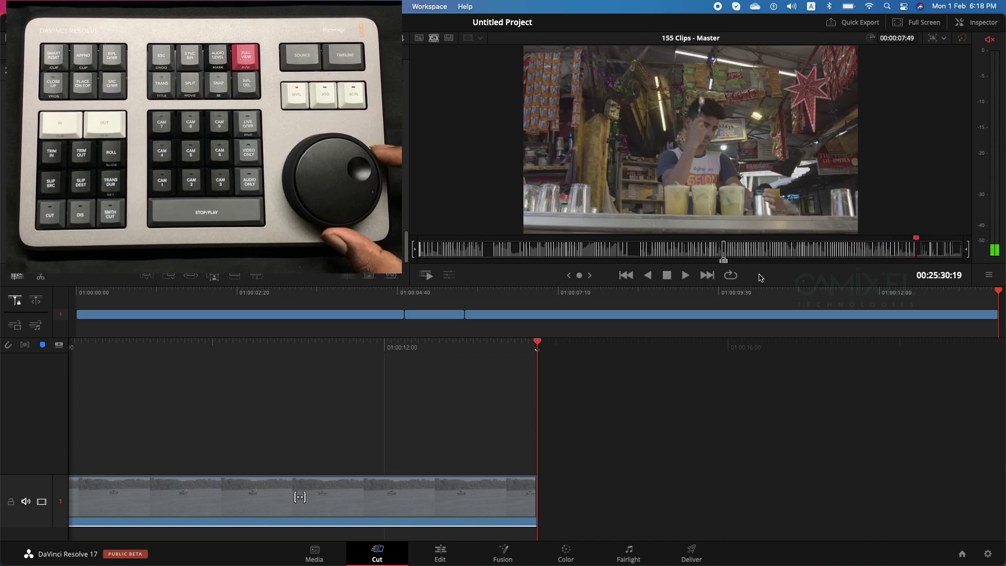
key("j")
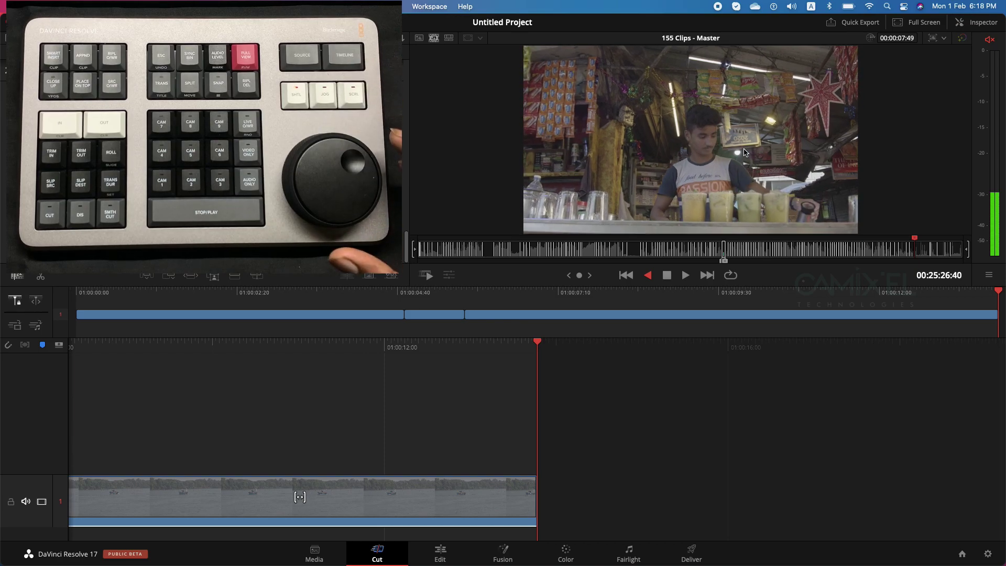
key("j")
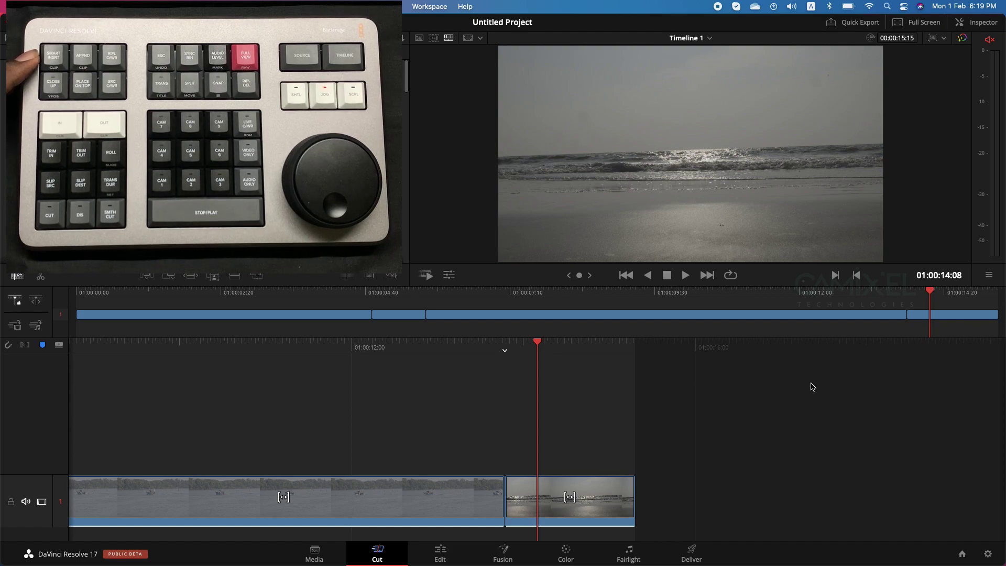
- Find the carved stone panel in the source tape, mark a 00:00:00:42 selection, and smart insert it between the boat and beach clips
key("q")
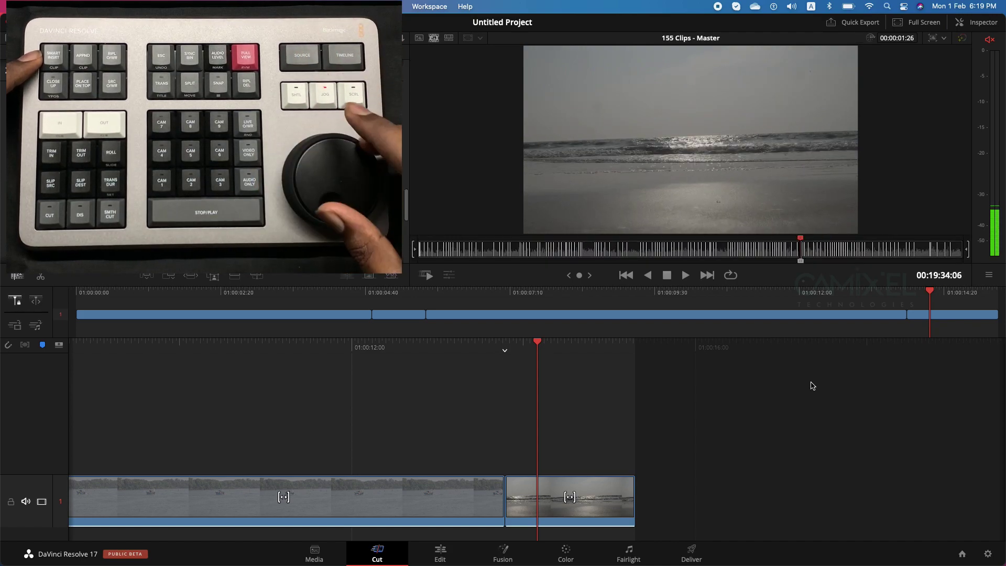
scroll(811, 386, "up", 10)
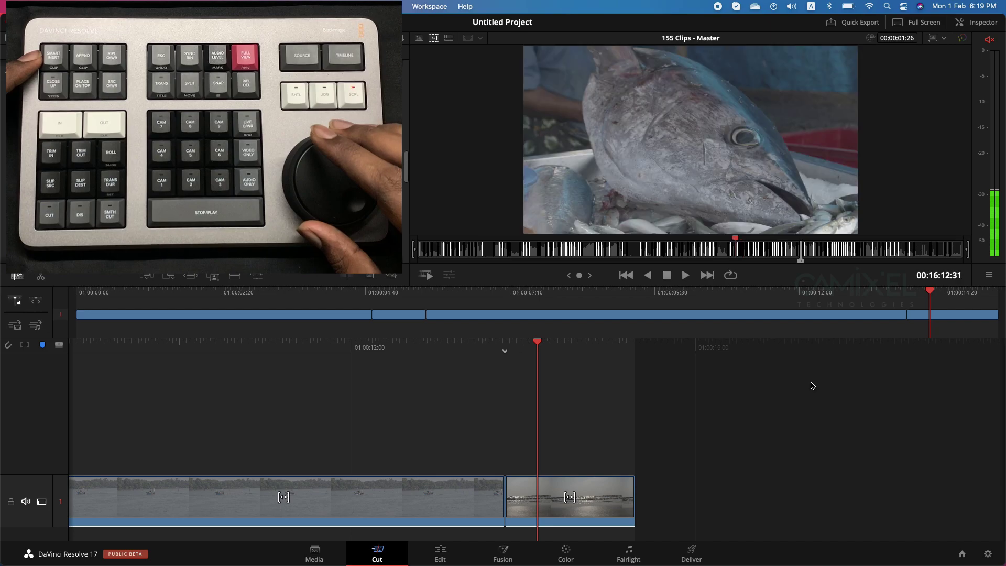
scroll(811, 385, "up", 6)
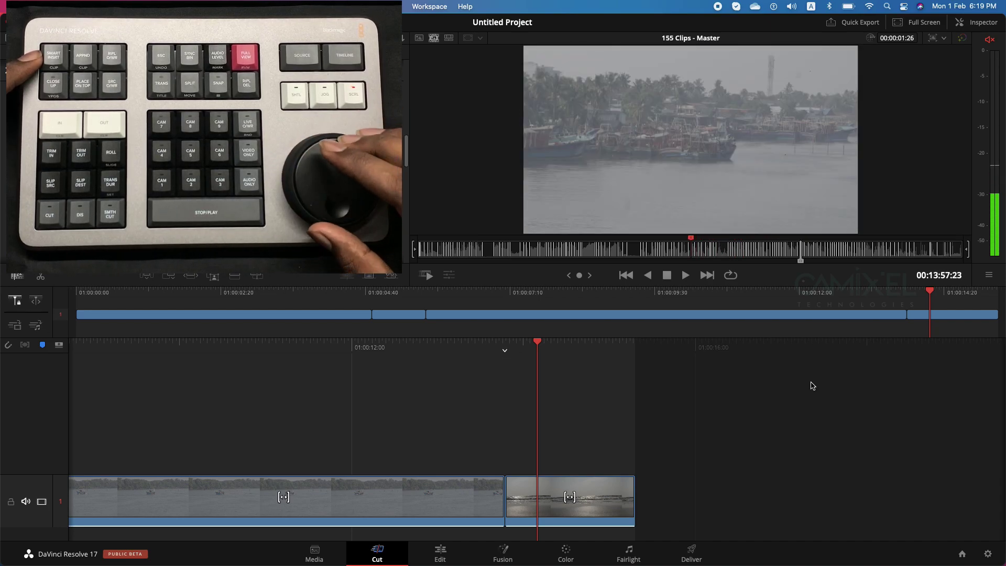
scroll(811, 385, "up", 3)
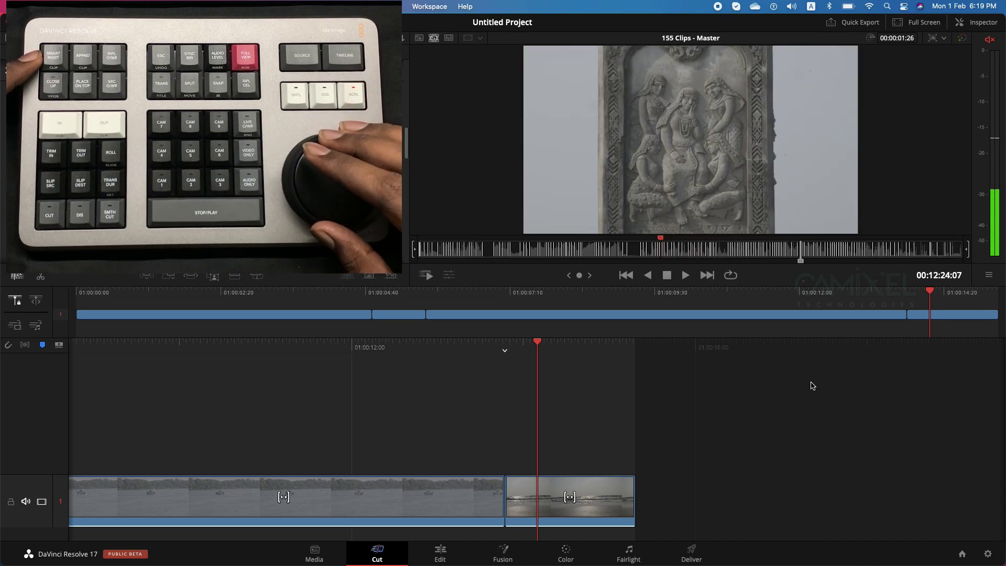
scroll(811, 386, "down", 1)
scroll(811, 386, "up", 1)
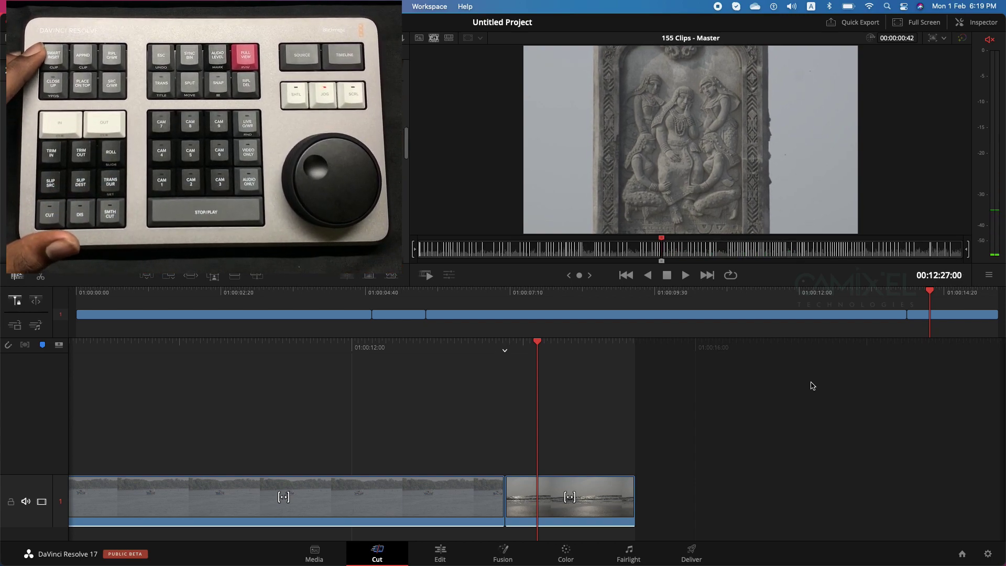
key("F9")
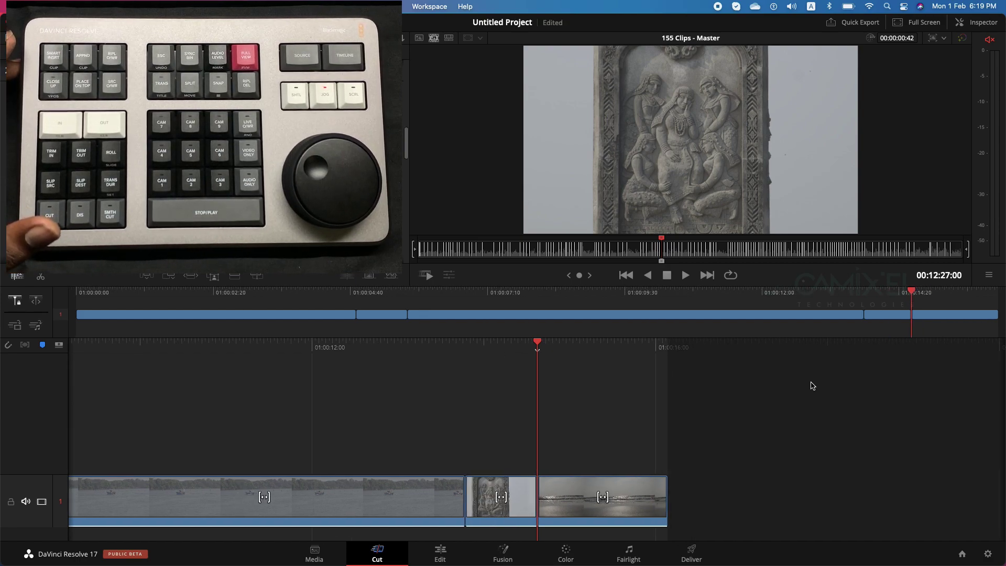
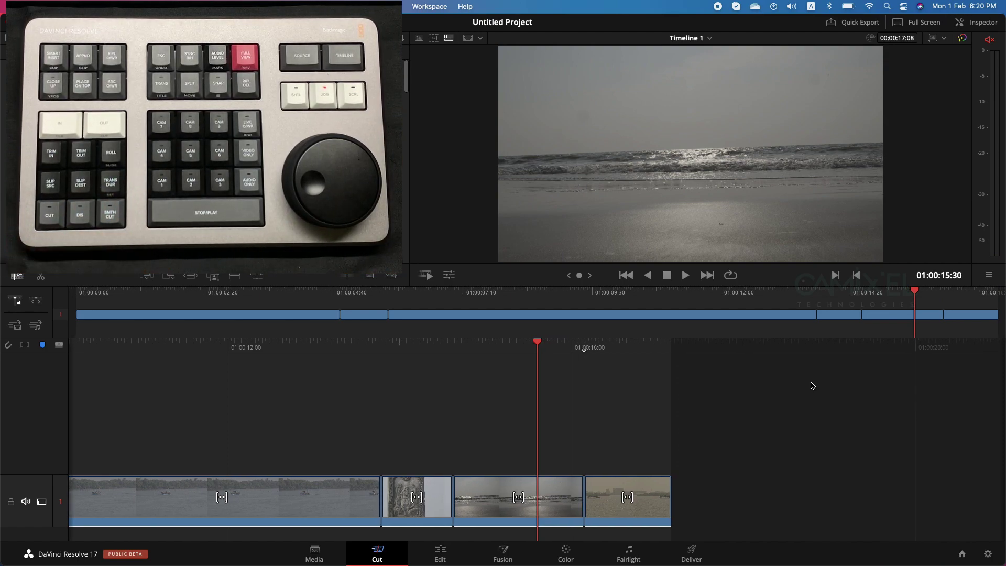
- Jog the timeline playhead back within the beach waves clip to 01:00:15:18
key("Left")
key("Left")
key("Left")
key("Left")
key("Left")
key("Left")
key("Left")
key("Left")
key("Left")
key("Left")
key("Left")
key("Left")
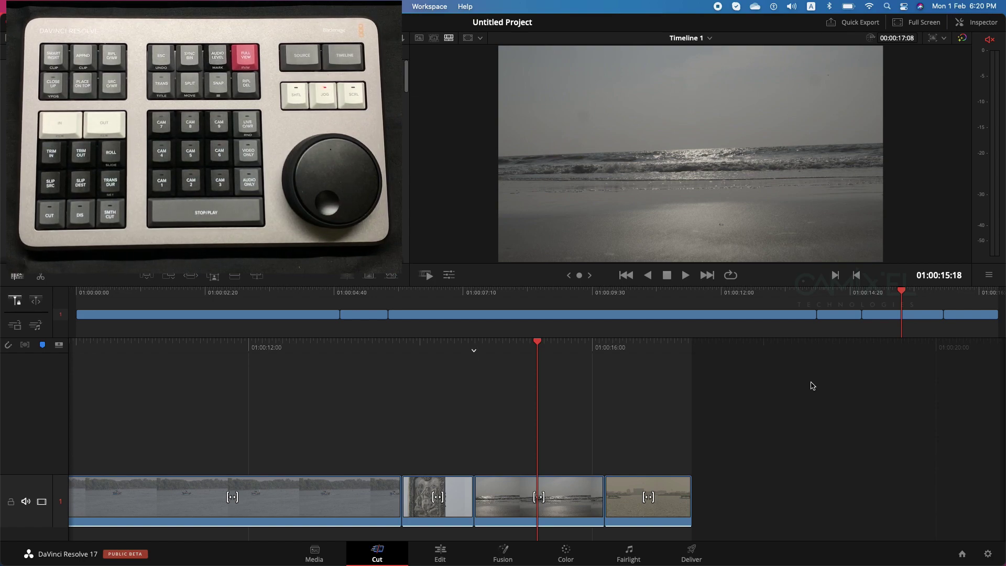
- Set the clip color of the beach waves clip in the timeline to Green and deselect it
left_click(573, 494)
right_click(575, 493)
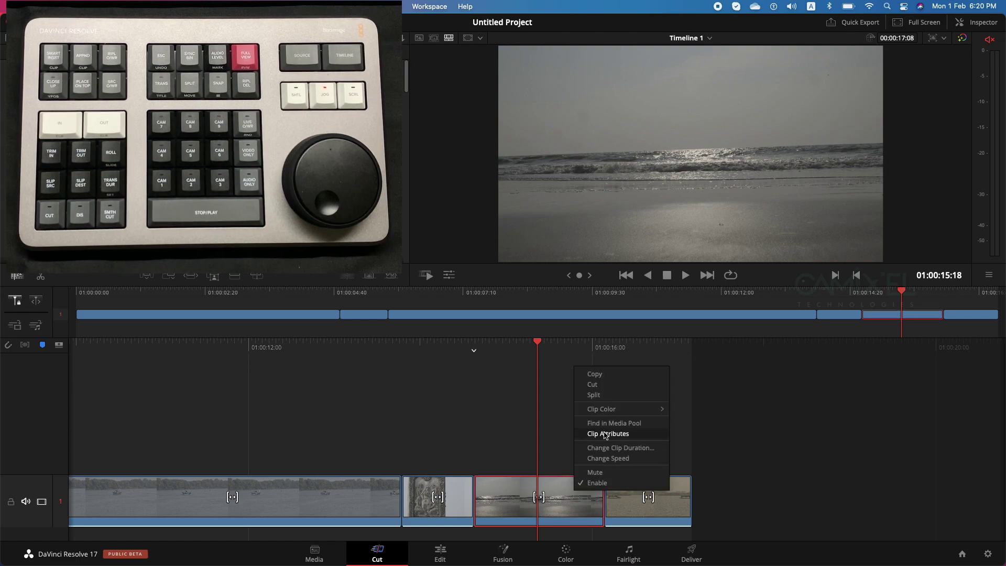
mouse_move(612, 413)
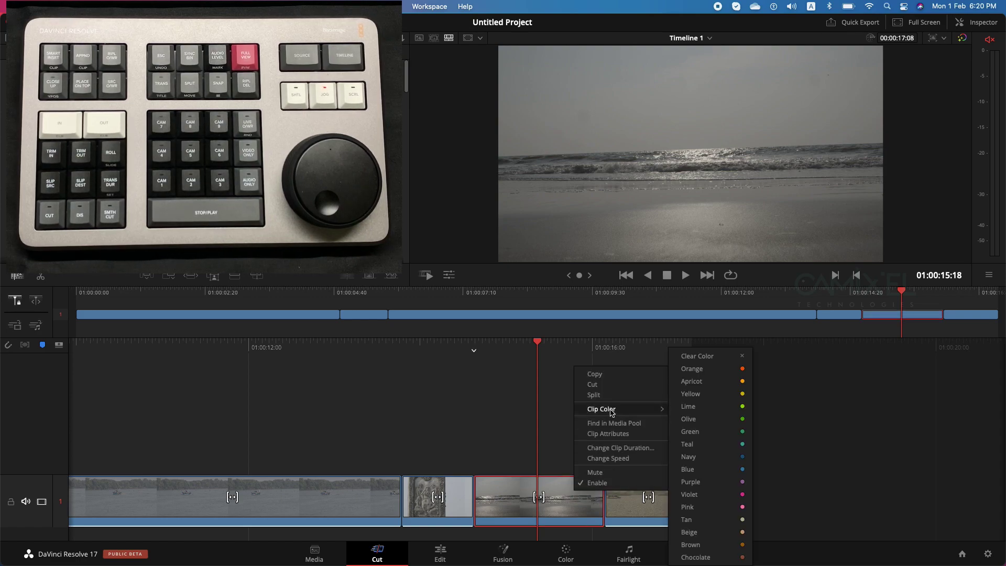
left_click(721, 434)
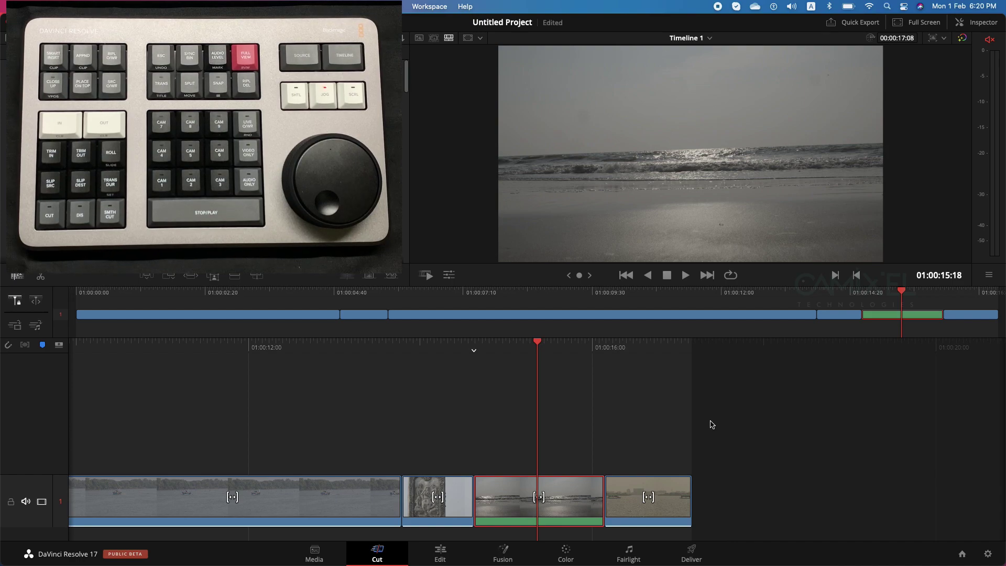
left_click(711, 424)
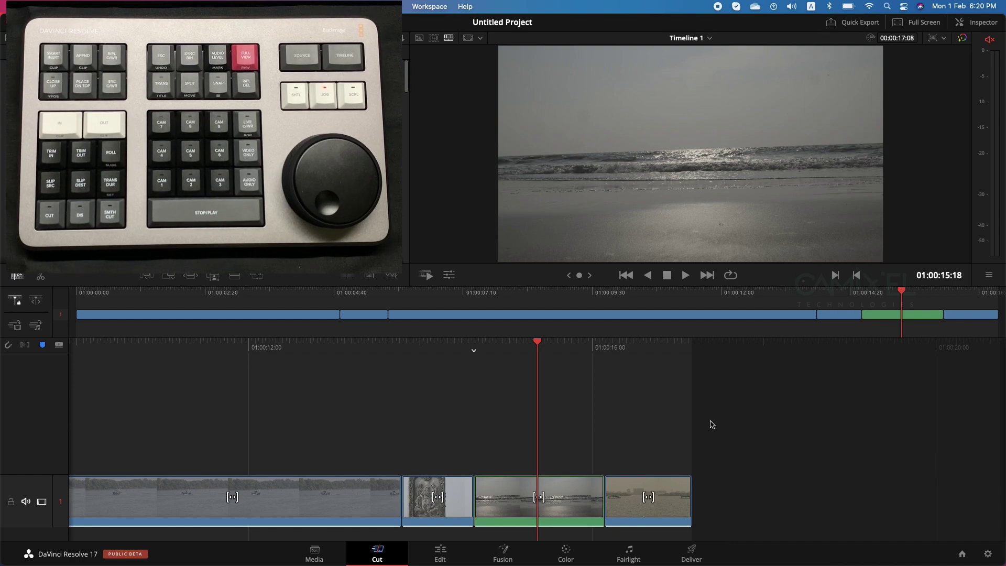
- Mark a 00:00:10:15 selection of the dusk sea clip in the source tape and ripple overwrite the green beach clip with it
key("q")
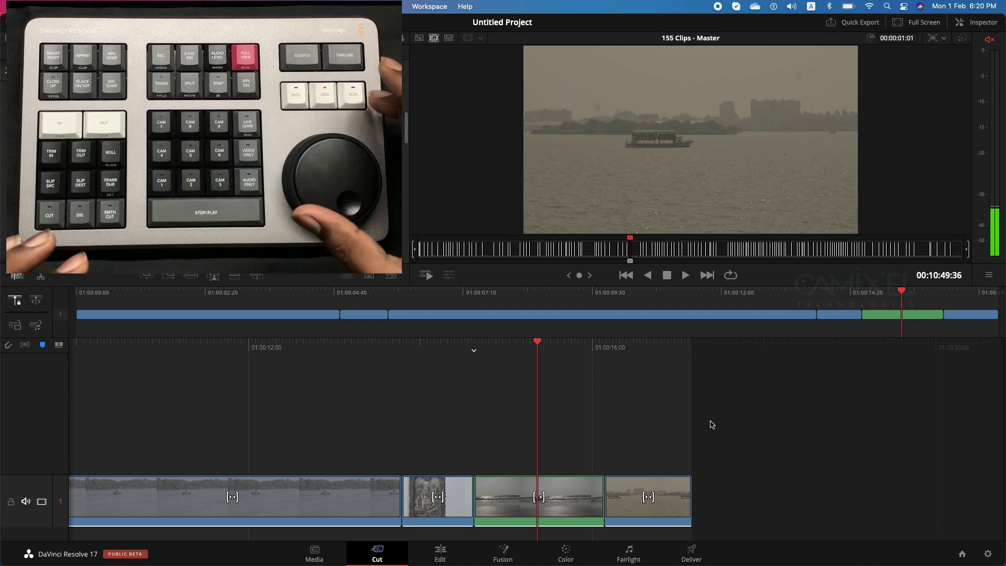
key("j")
key("j")
key("j")
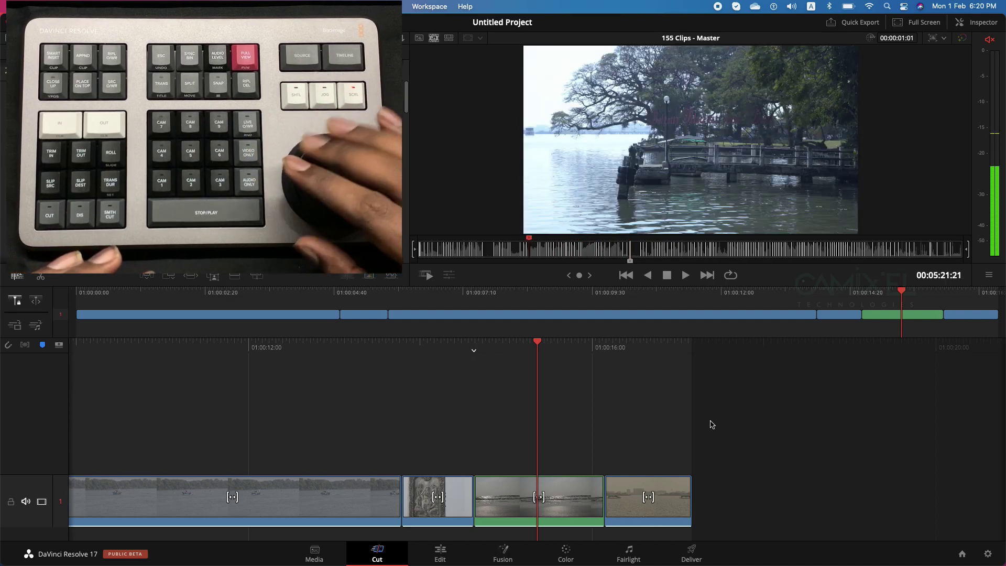
key("j")
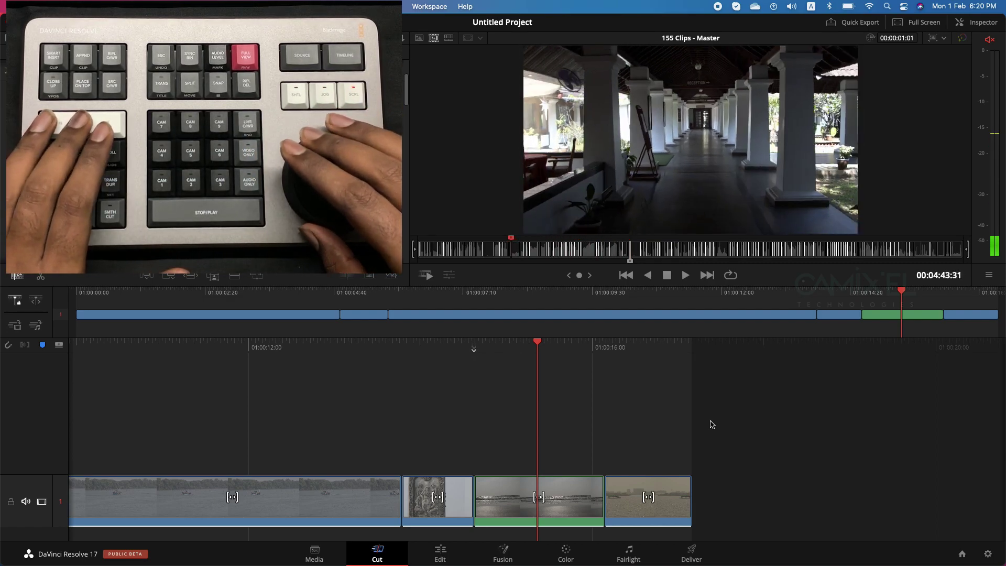
key("j")
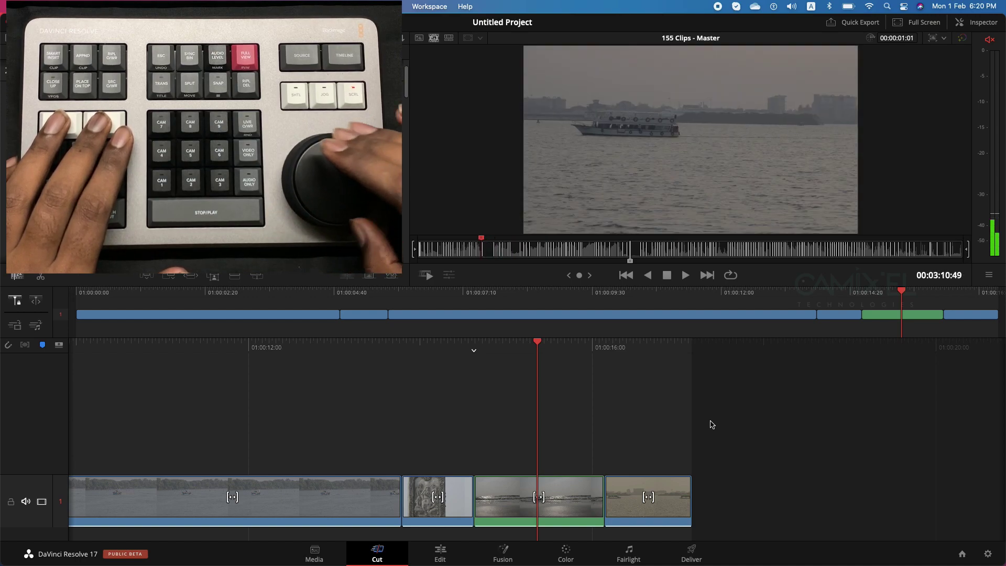
key("l")
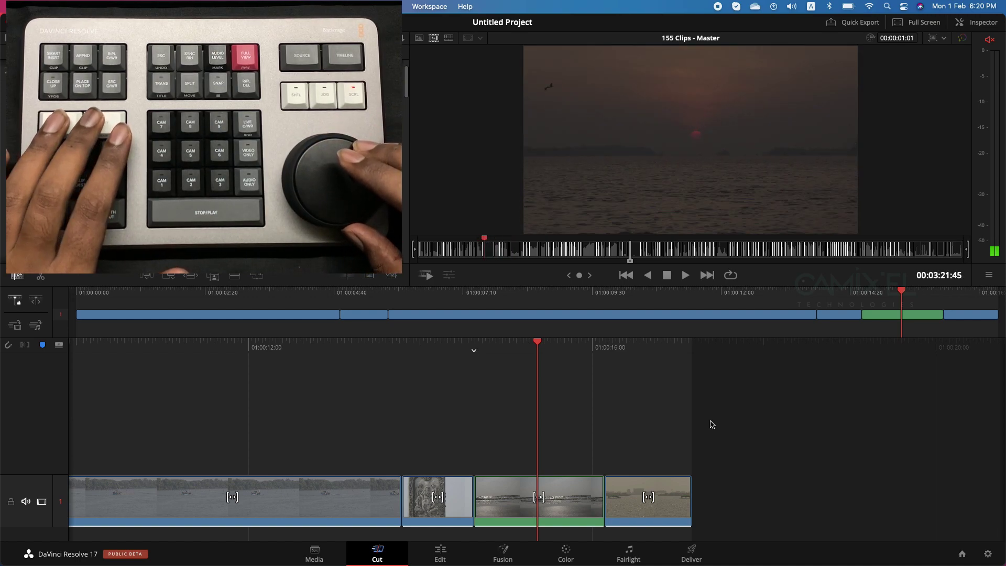
key("i")
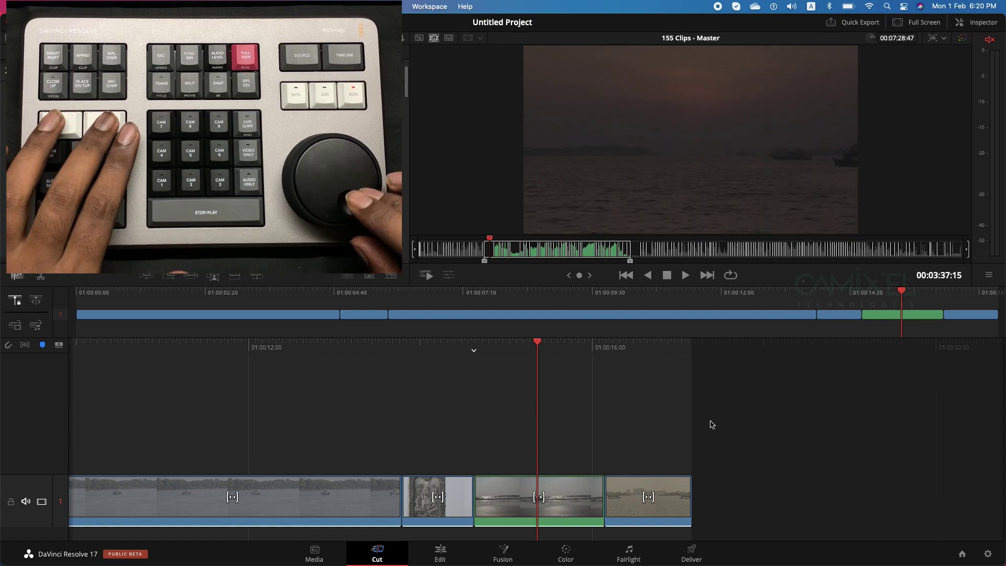
key("o")
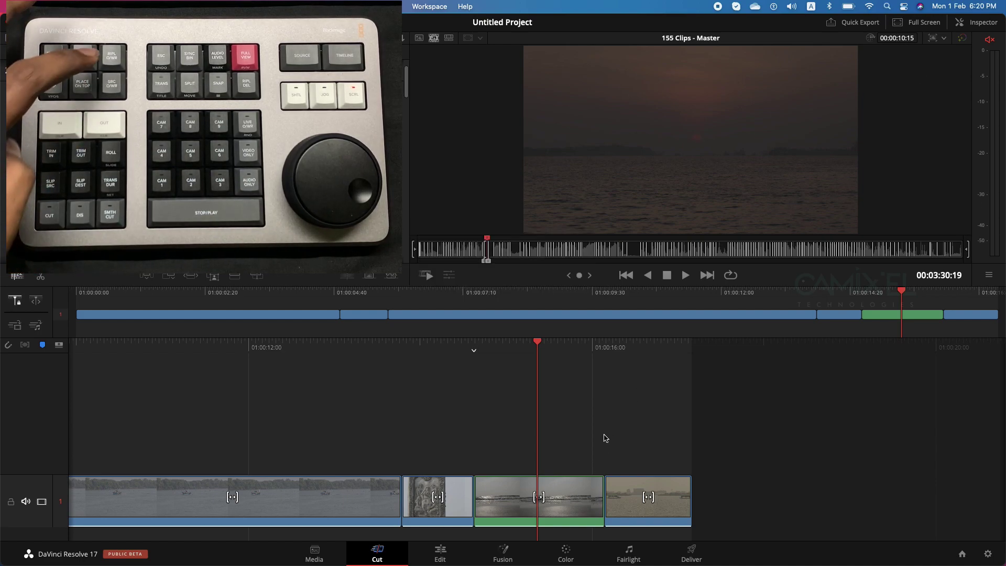
key("shift+F10")
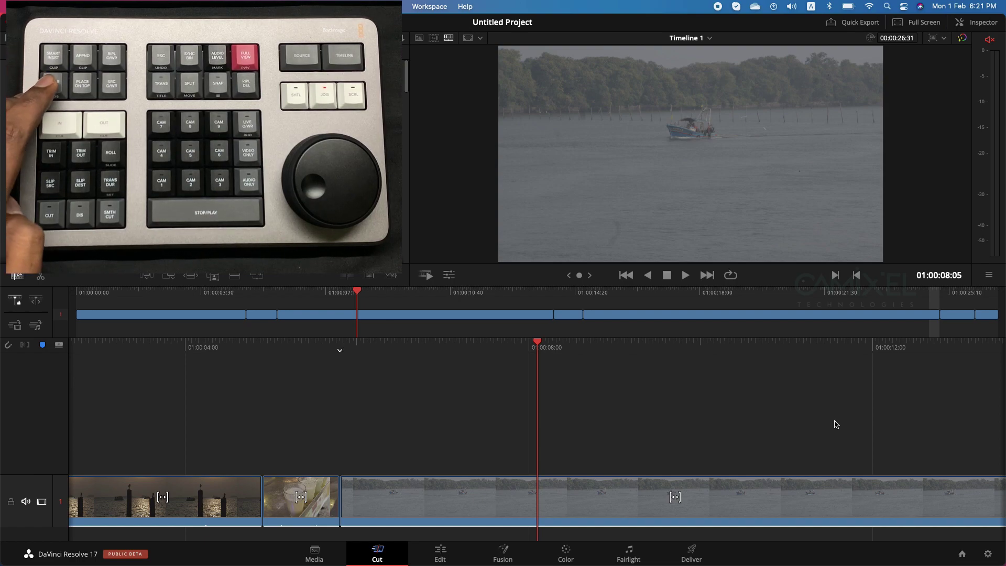
- Add a close-up of the fishing boat clip on track 2 starting at 01:00:08:05 and jog back to review it
key("F11")
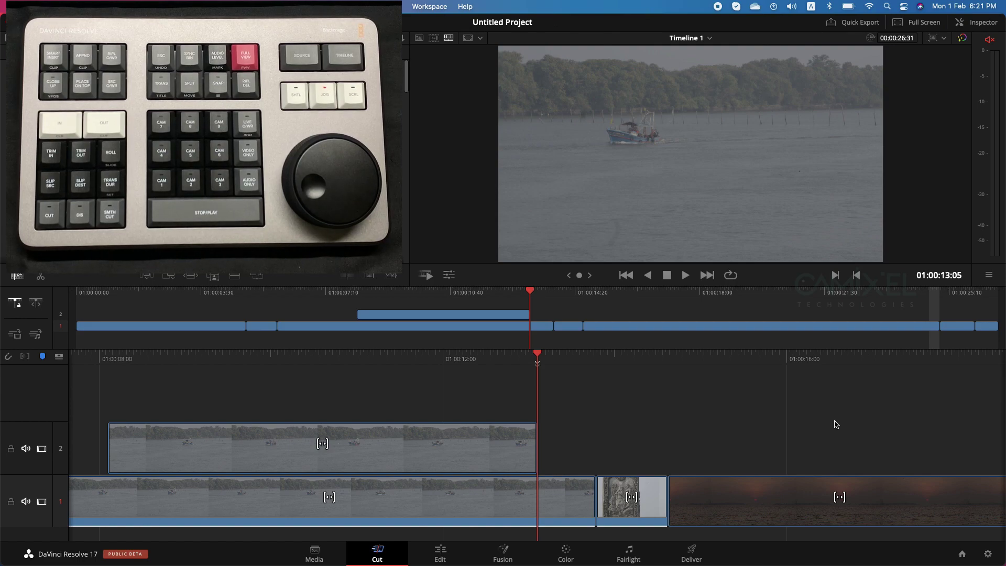
scroll(836, 424, "left", 6)
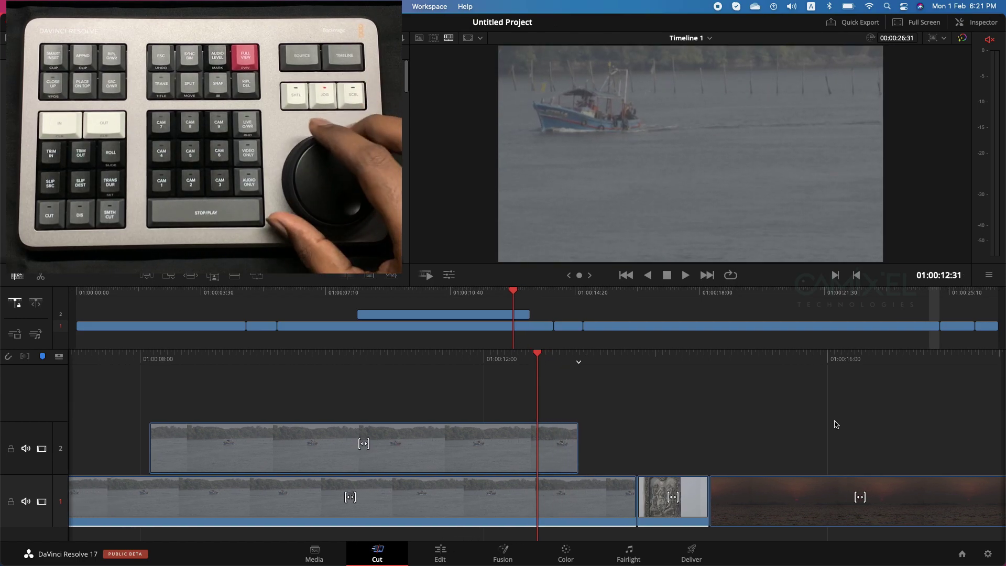
- Jog the playhead back through the fishing boat close-up on track 2 to 01:00:09:25
scroll(836, 425, "left", 11)
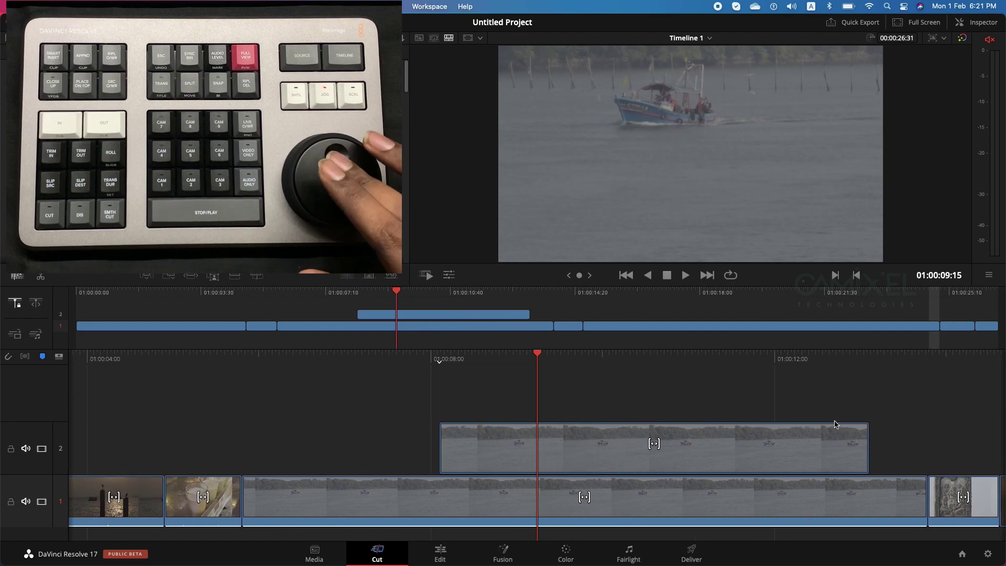
scroll(836, 424, "right", 5)
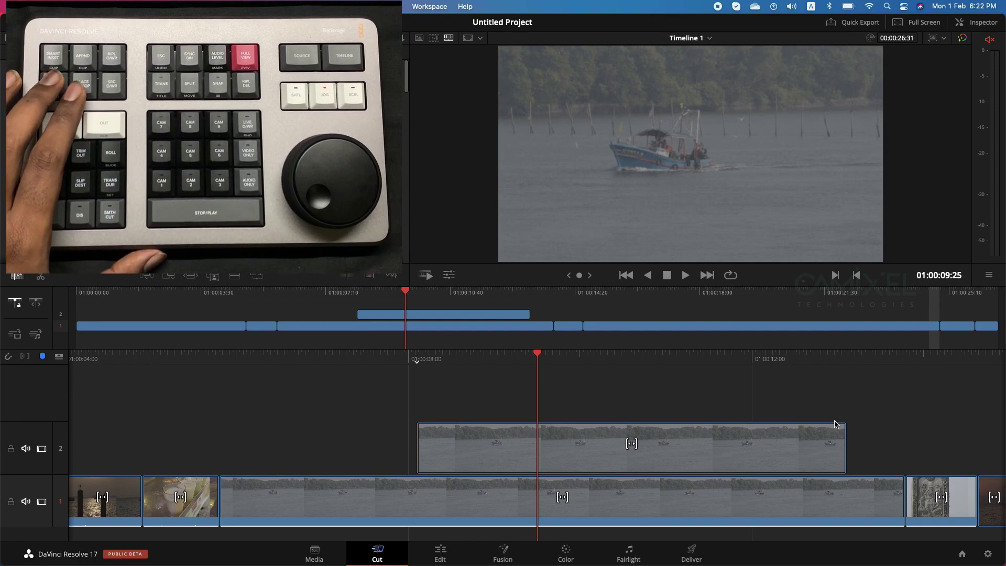
key("q")
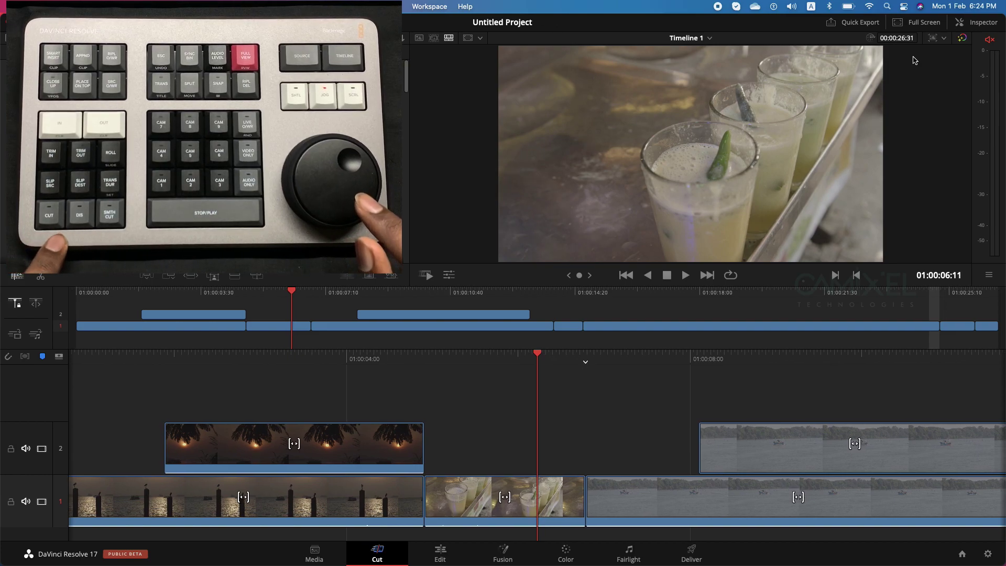
- Add a Cross Dissolve at the cut between the drinks clip and the boat clip on track 1 and play through it
key("super+t")
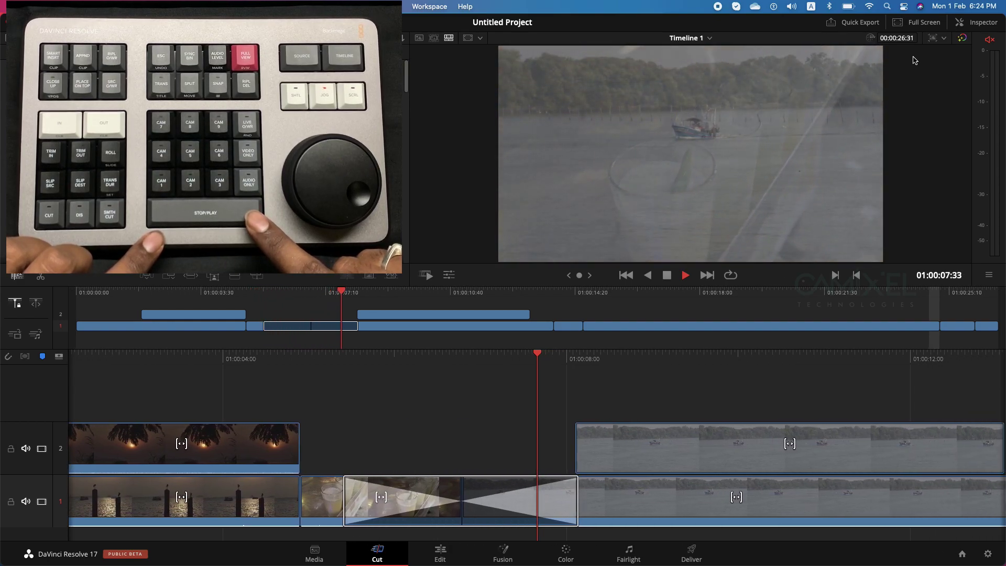
key("space")
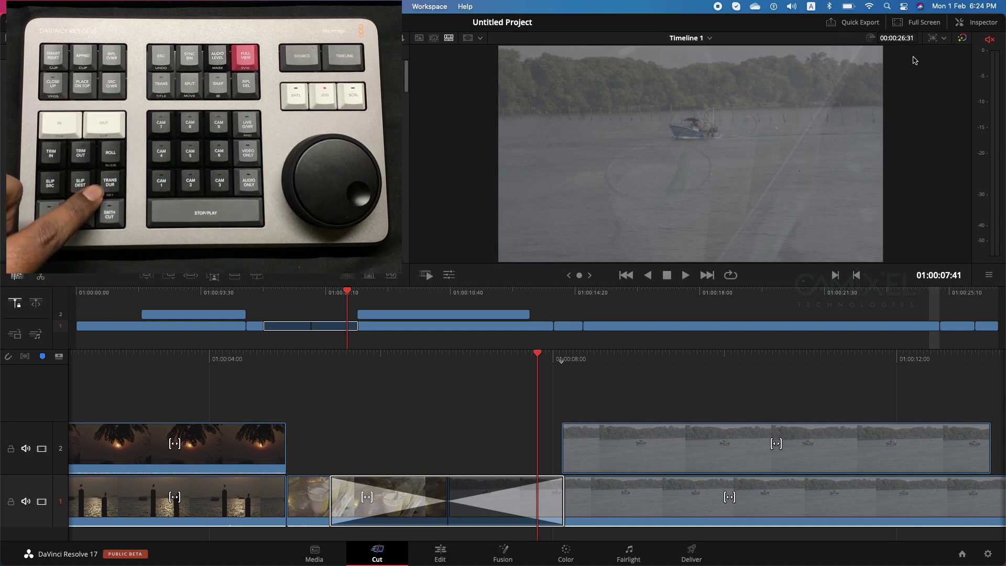
- Shorten the cross dissolve between the drinks and boat clips to a duration of 00:32
key("v")
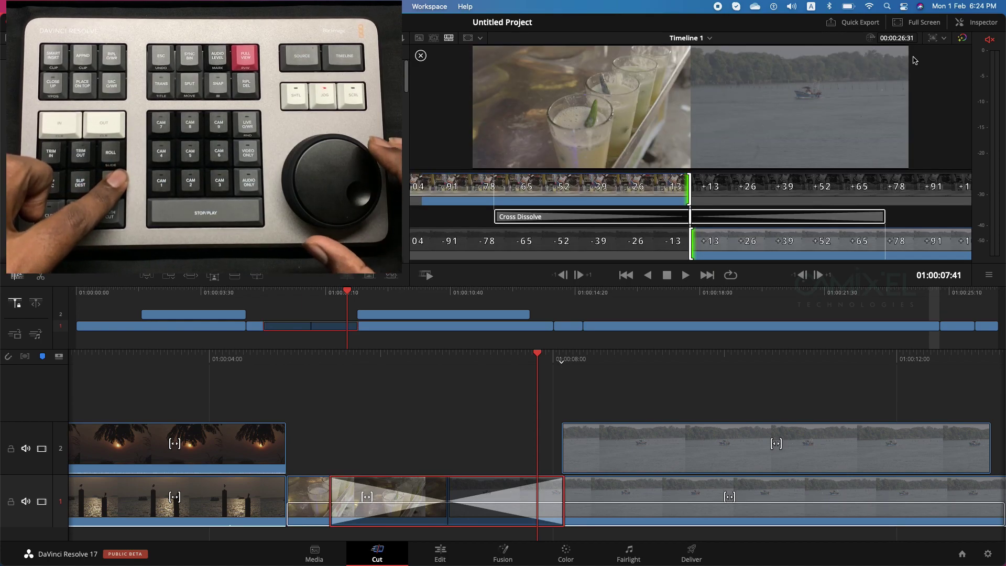
key("shift+comma")
key("shift+comma")
key("shift+comma")
key("shift+comma")
key("shift+comma")
key("shift+comma")
key("shift+comma")
key("shift+comma")
key("shift+comma")
key("shift+comma")
key("shift+comma")
key("shift+comma")
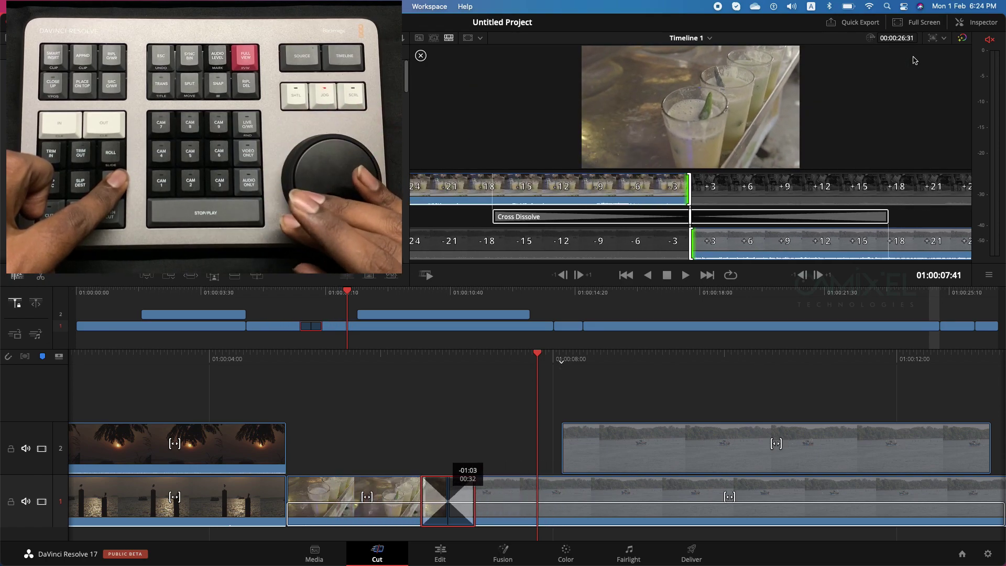
key("shift+period")
key("shift+period")
key("shift+period")
key("shift+period")
key("shift+period")
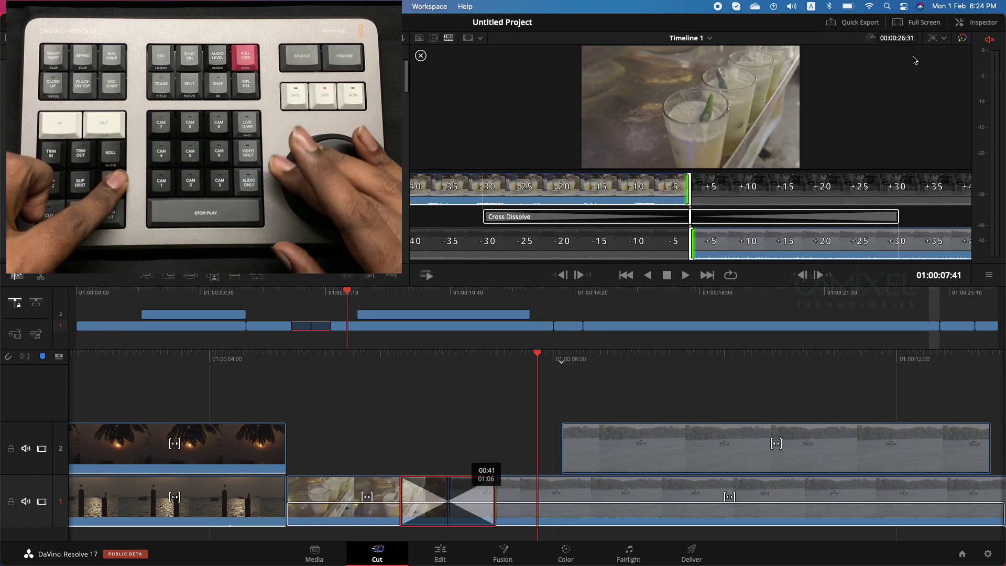
key("shift+comma")
key("shift+comma")
key("shift+comma")
key("shift+comma")
key("shift+comma")
key("shift+period")
key("shift+period")
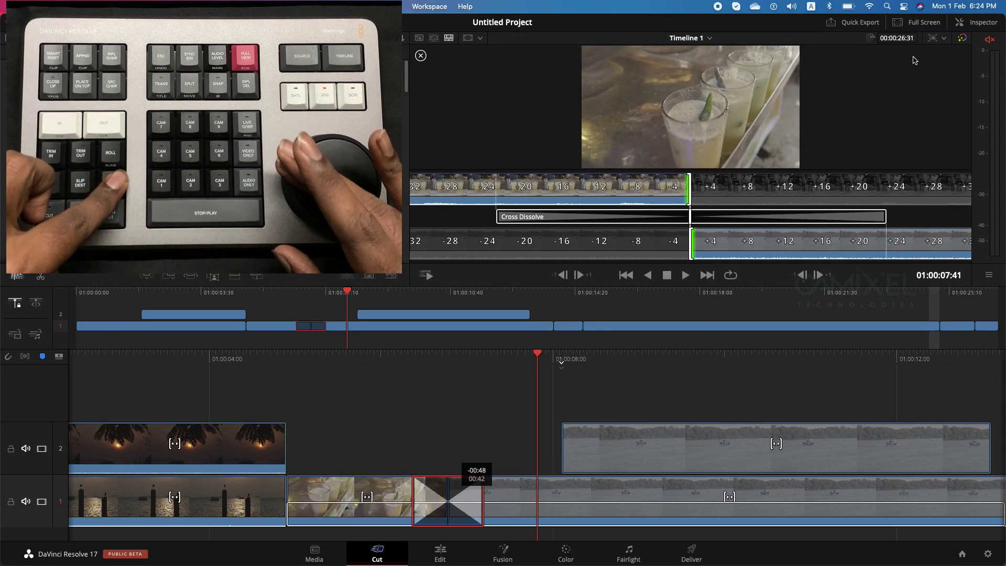
key("shift+comma")
key("shift+comma")
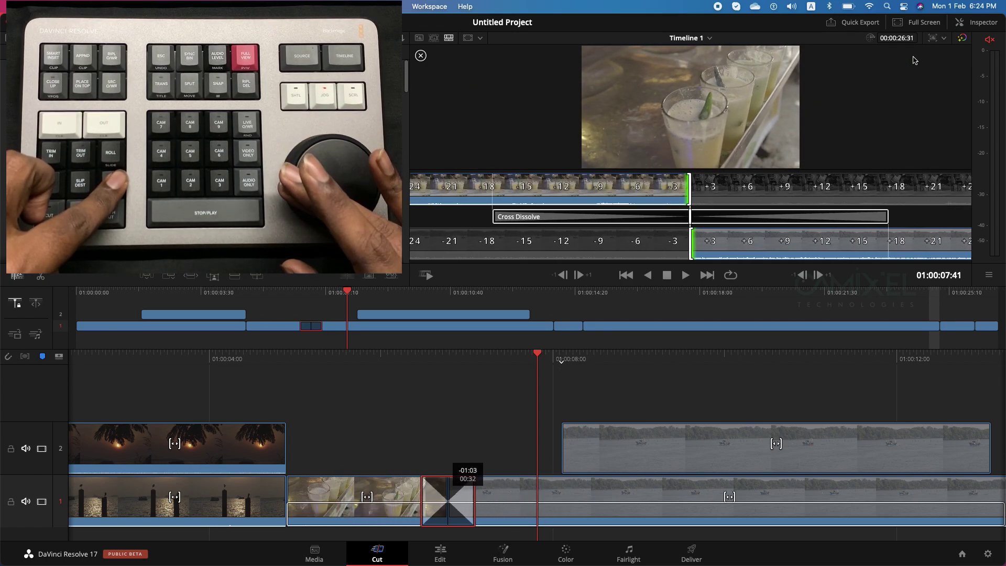
- Jog back to 01:00:06:03 in the drinks clip and play through the shortened dissolve to review it
key("Right")
key("Left")
key("Left")
key("Left")
key("Left")
key("Left")
key("Left")
key("Left")
key("Left")
key("Left")
key("Left")
key("Left")
key("Left")
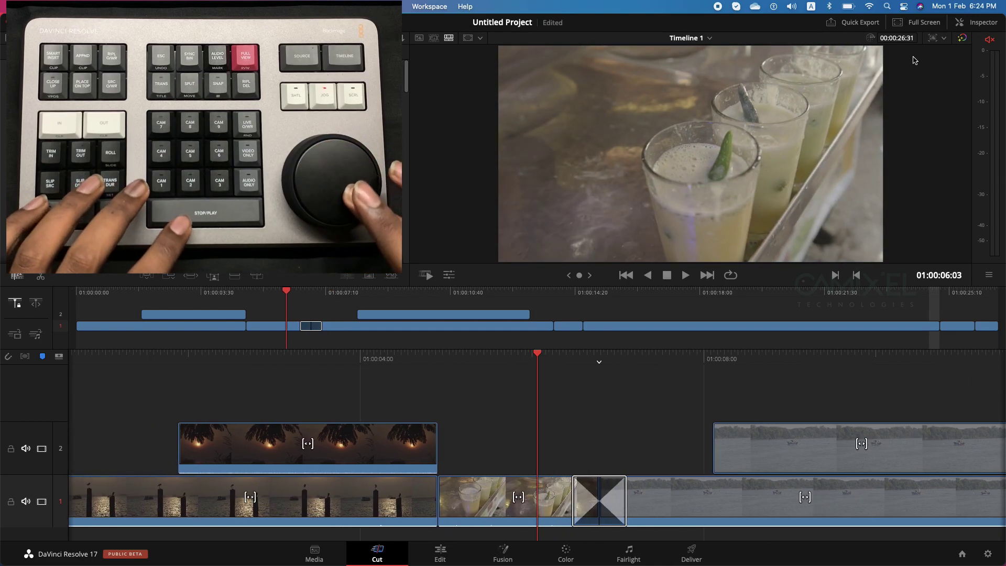
key("space")
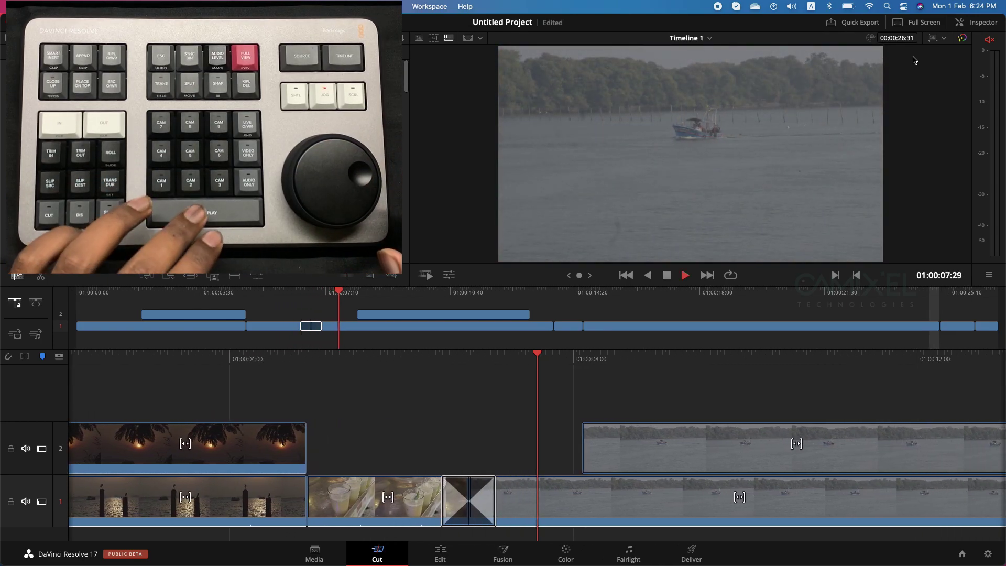
key("space")
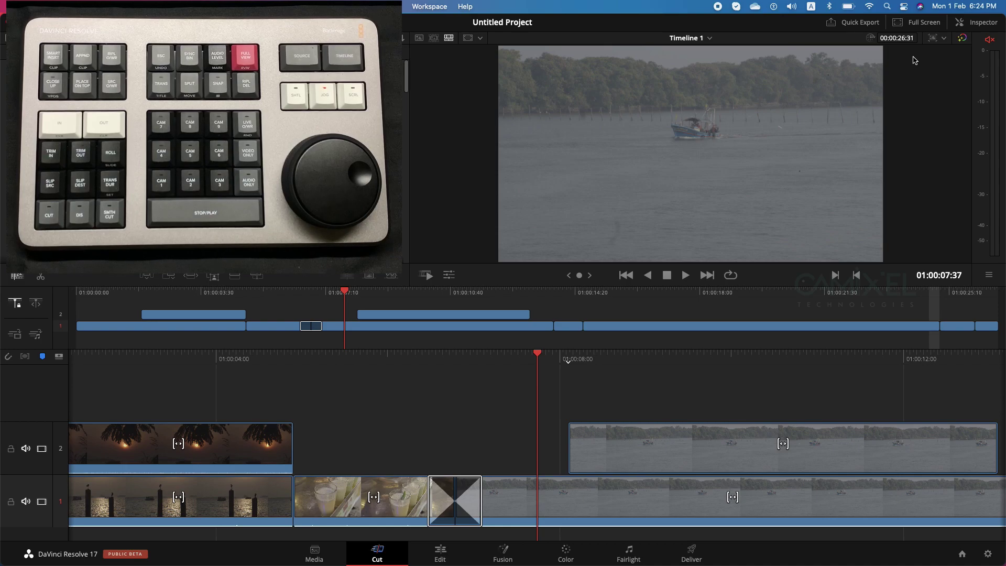
- Jog the playhead back to the middle of the dissolve at 01:00:06:39
key("Left")
key("Left")
key("Left")
key("Left")
key("Left")
key("Left")
key("Left")
key("Left")
key("Left")
key("Left")
key("Left")
key("Left")
key("Left")
key("Left")
key("Left")
key("Left")
key("Left")
key("Left")
key("Left")
key("Left")
key("Left")
key("Left")
key("Left")
key("Left")
key("Left")
key("Left")
key("Left")
key("Left")
key("Left")
key("Left")
key("Left")
key("Left")
key("Left")
key("Left")
key("Left")
key("Left")
key("Left")
key("Left")
key("Left")
key("Left")
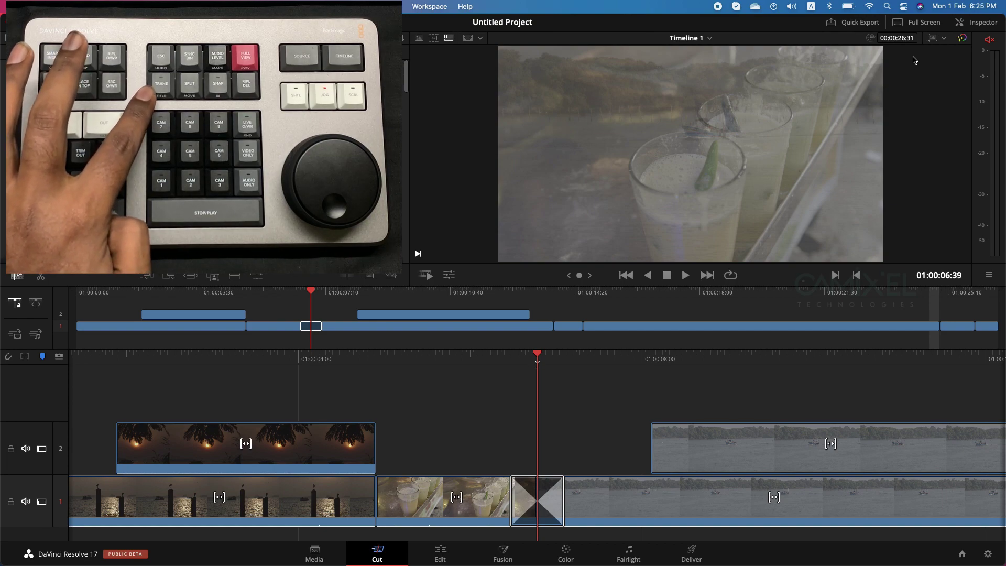
- Browse the available transitions and replace the cross dissolve between the drinks and boat clips with a Spiral Wipe
key("super+t")
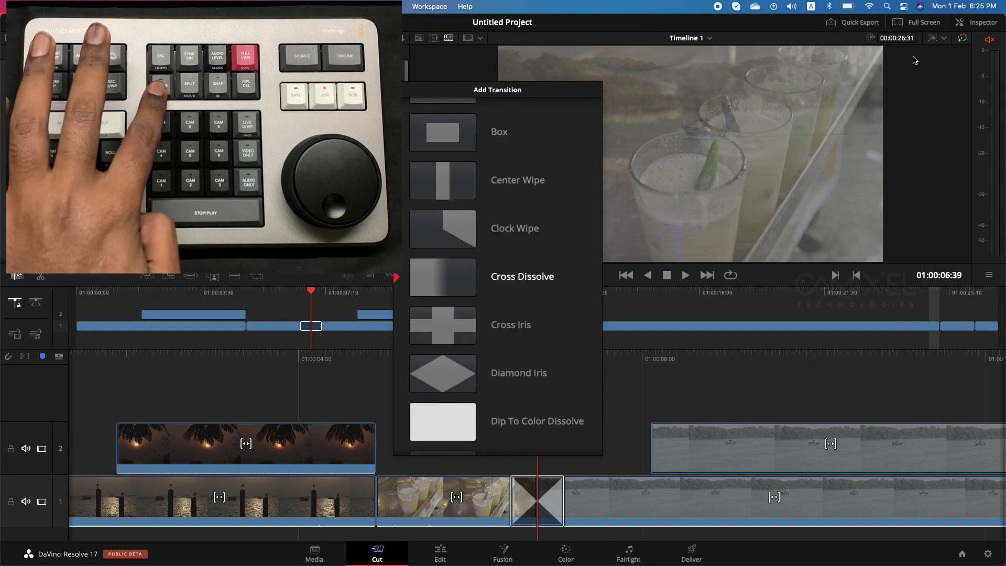
key("Down")
key("Down")
key("Down")
key("Down")
key("Down")
key("Down")
key("Down")
key("Down")
key("Down")
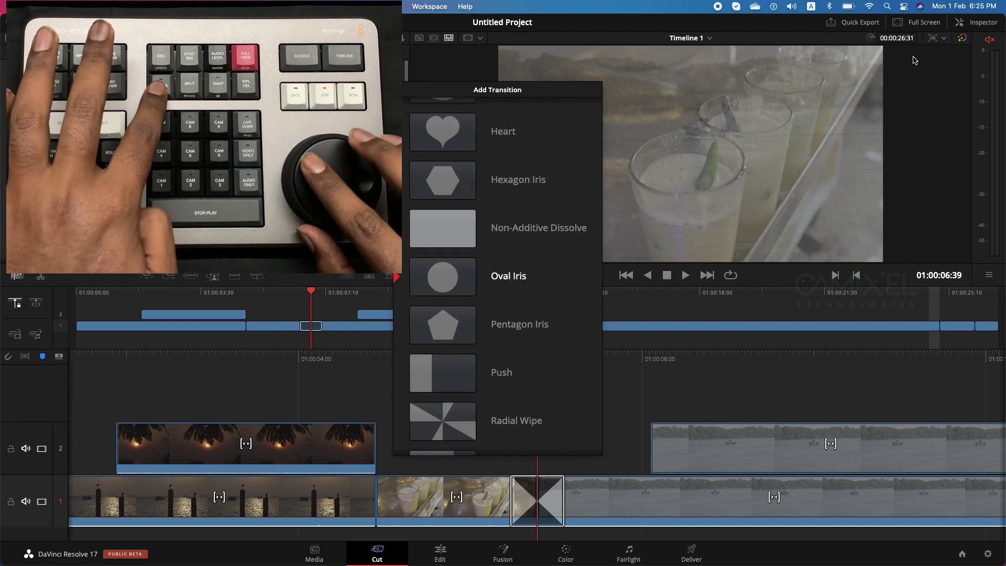
key("Down")
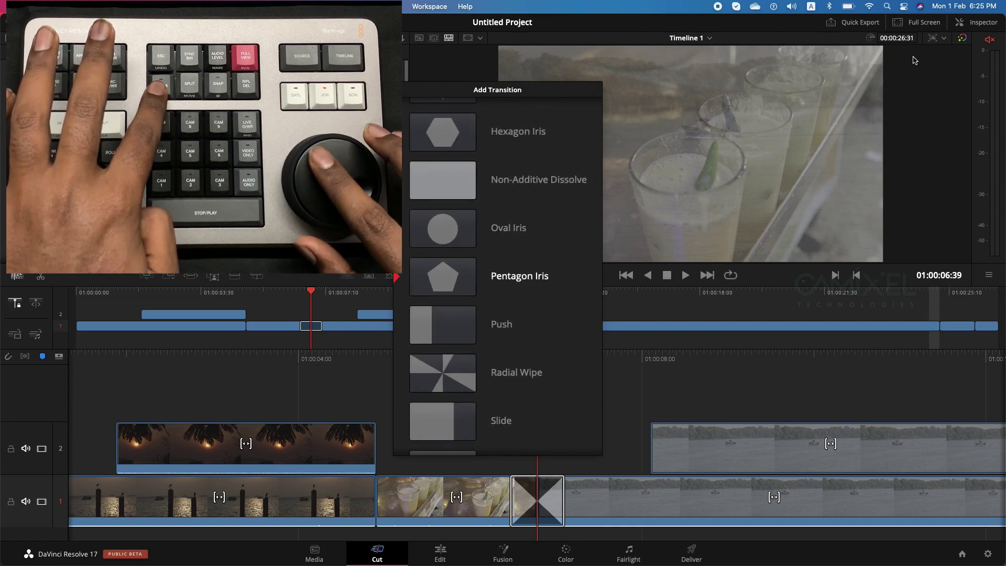
key("Up")
key("Up")
key("Up")
key("Up")
key("Up")
key("Up")
key("Up")
key("Up")
key("Up")
key("Down")
key("Down")
key("Down")
key("Down")
key("Down")
key("Down")
key("Down")
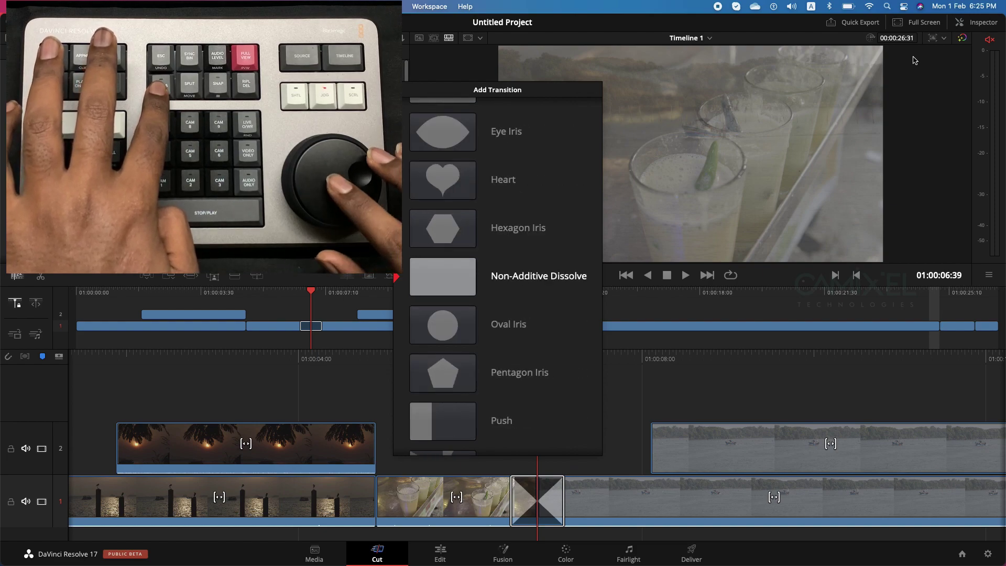
key("Down")
key("Down")
key("Down")
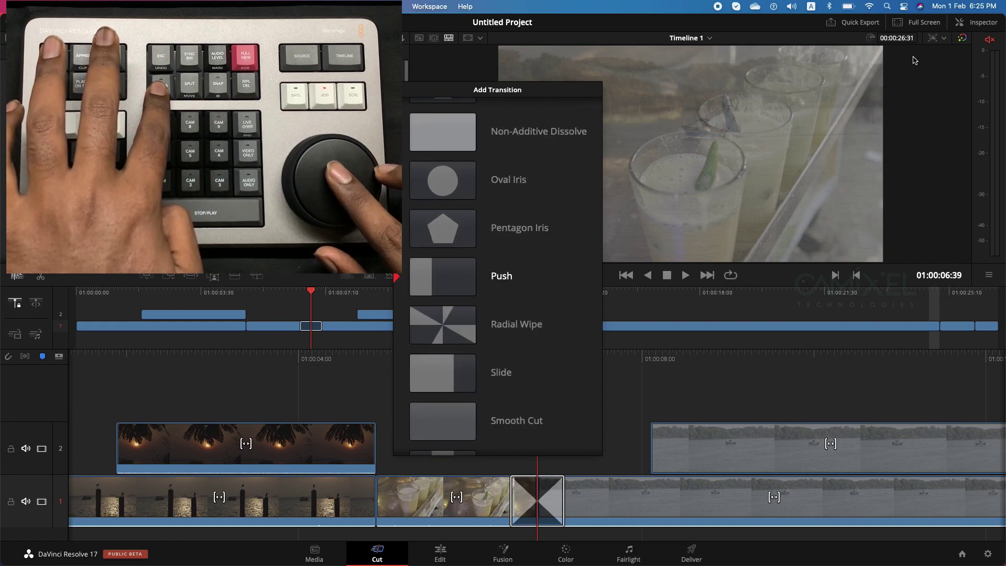
key("Down")
key("Down")
key("Down")
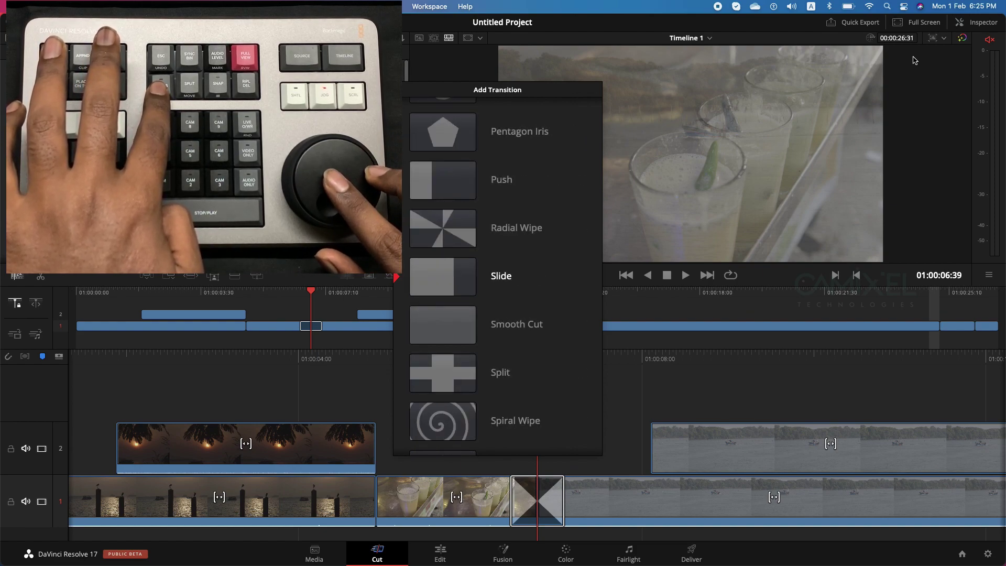
key("Down")
key("Down")
key("Down")
key("Down")
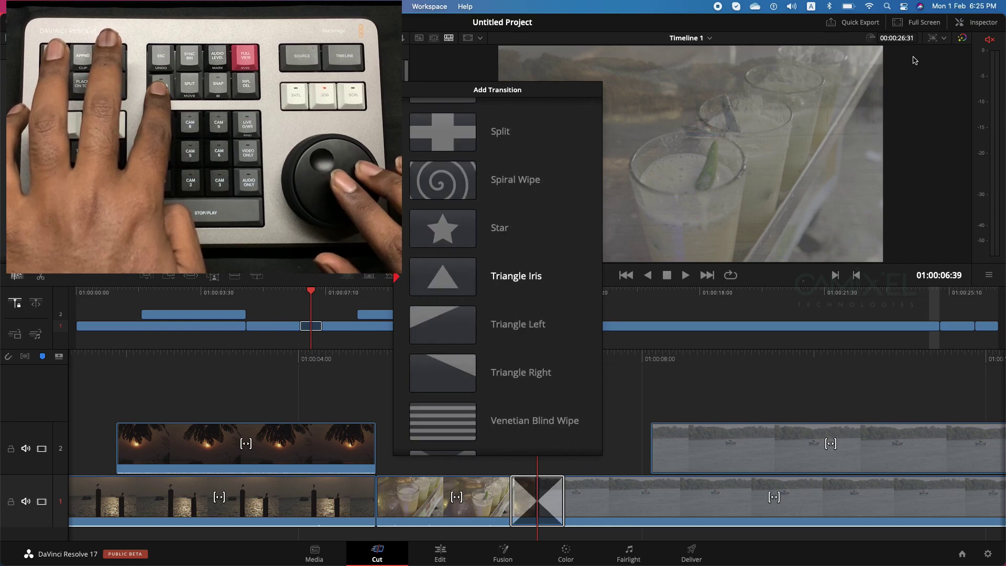
key("Up")
key("Up")
key("Return")
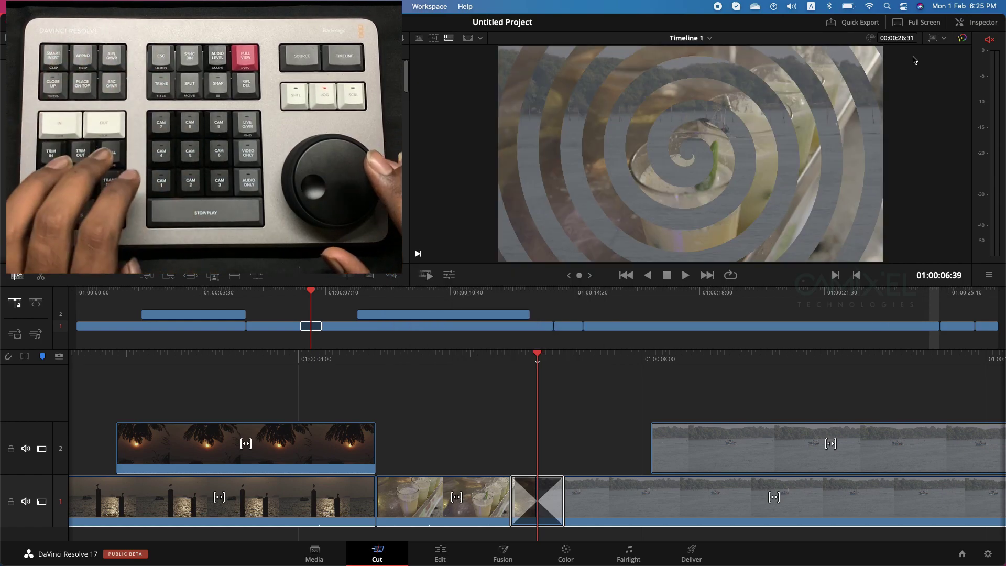
- Jog back before the Spiral Wipe and play through it into the boat clip to review it
key("Left")
key("Left")
key("Left")
key("Left")
key("Left")
key("Left")
key("Left")
key("Left")
key("Left")
key("Left")
key("Left")
key("Left")
key("Left")
key("Left")
key("Left")
key("Left")
key("Left")
key("space")
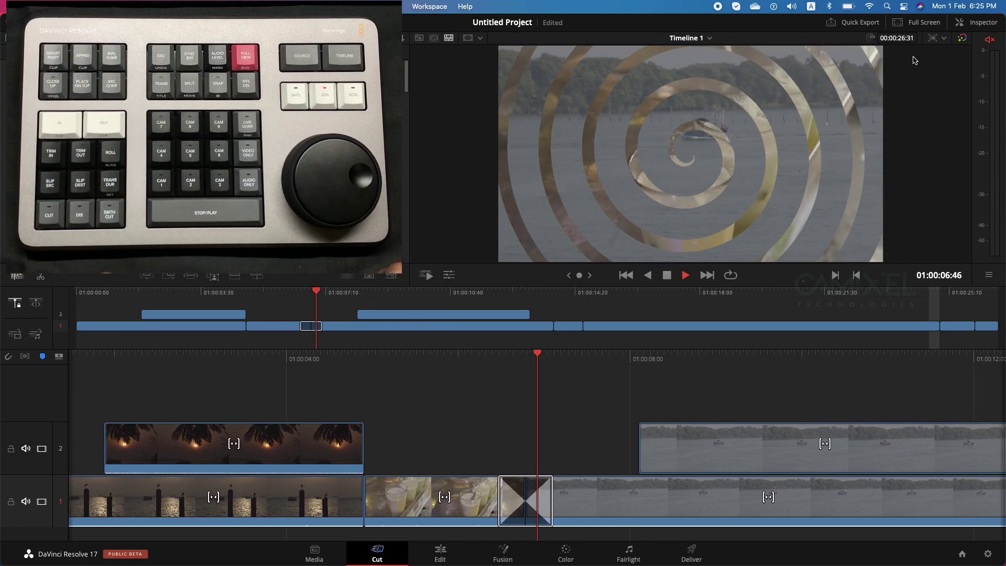
key("space")
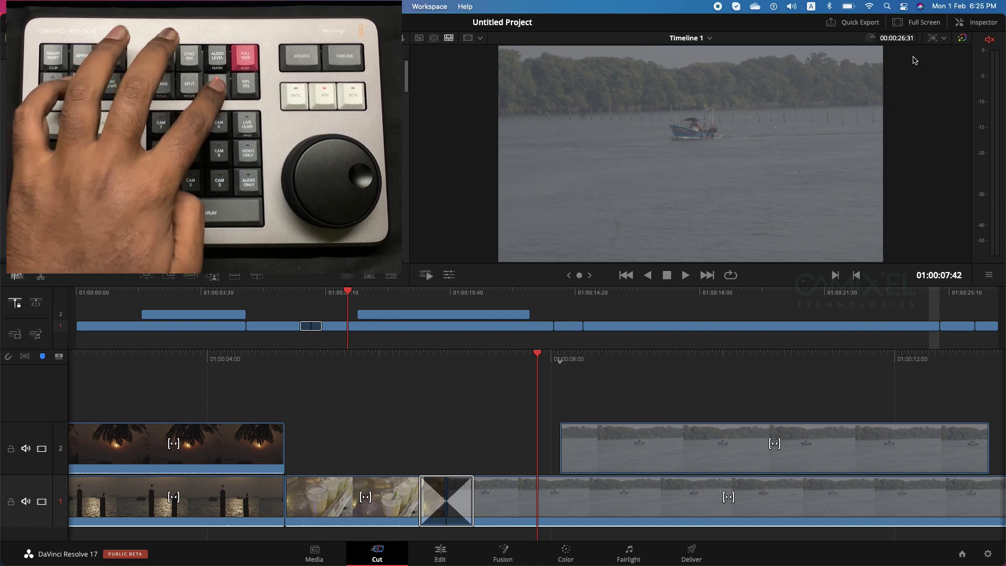
- Turn on timeline snapping and jog the playhead forward in the boat clip to 01:00:07:49
key("Right")
key("Right")
key("Right")
key("Right")
key("Right")
key("Right")
key("Right")
key("Right")
key("Right")
key("Right")
key("Right")
key("Right")
key("Right")
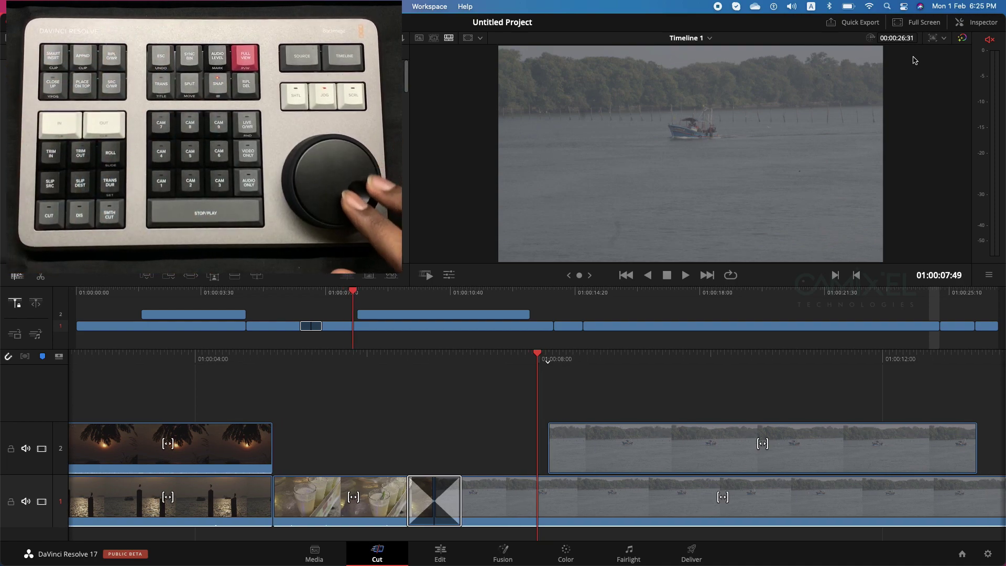
- Split the sunset clip on track 1 at 01:00:19:21 and delete the segment after the split, closing the gap
key("Left")
key("Left")
key("Left")
key("Left")
key("Left")
key("Left")
key("Left")
key("Left")
key("Left")
key("Left")
key("Left")
key("Left")
key("Left")
key("Left")
key("Left")
key("Left")
key("Left")
key("Left")
key("Left")
key("Left")
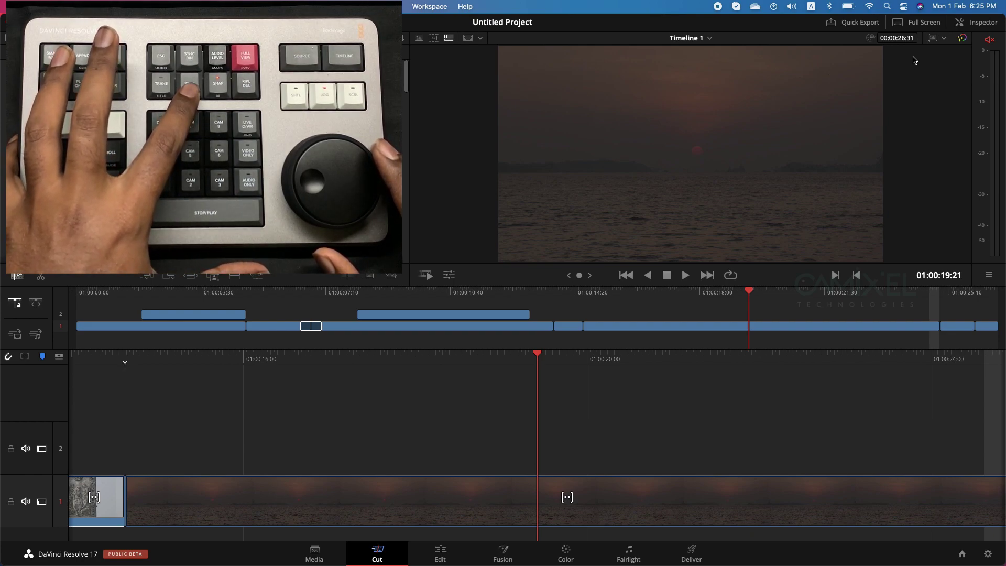
key("super+b")
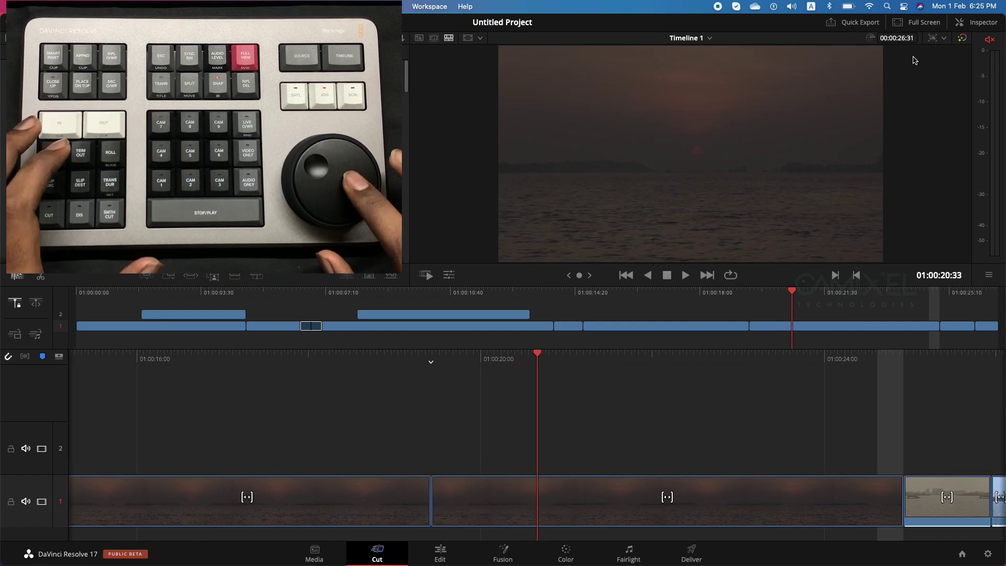
key("Delete")
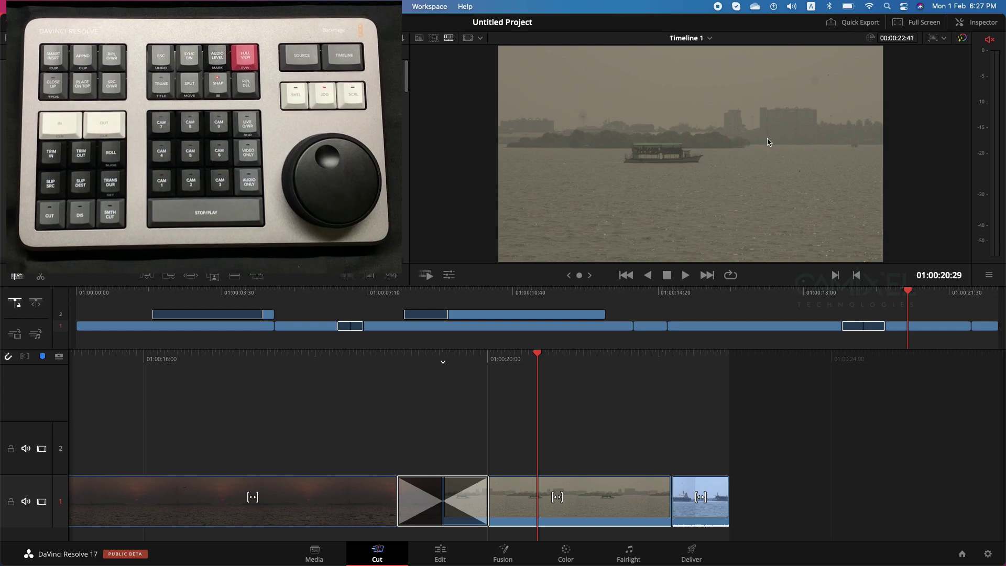
- Set the clip color of the boat clip under the playhead at 01:00:20:29 to Lime
right_click(574, 491)
mouse_move(611, 410)
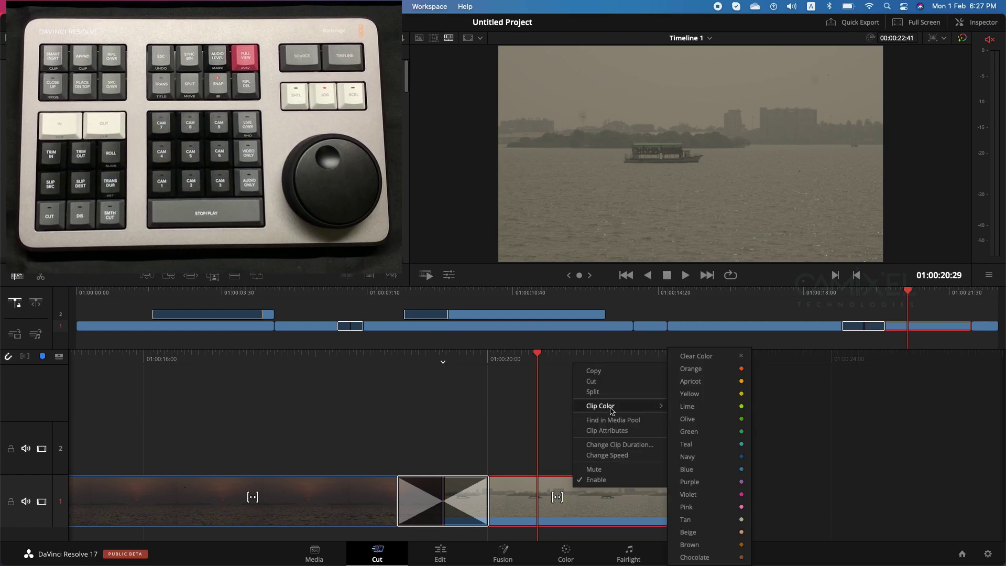
left_click(697, 409)
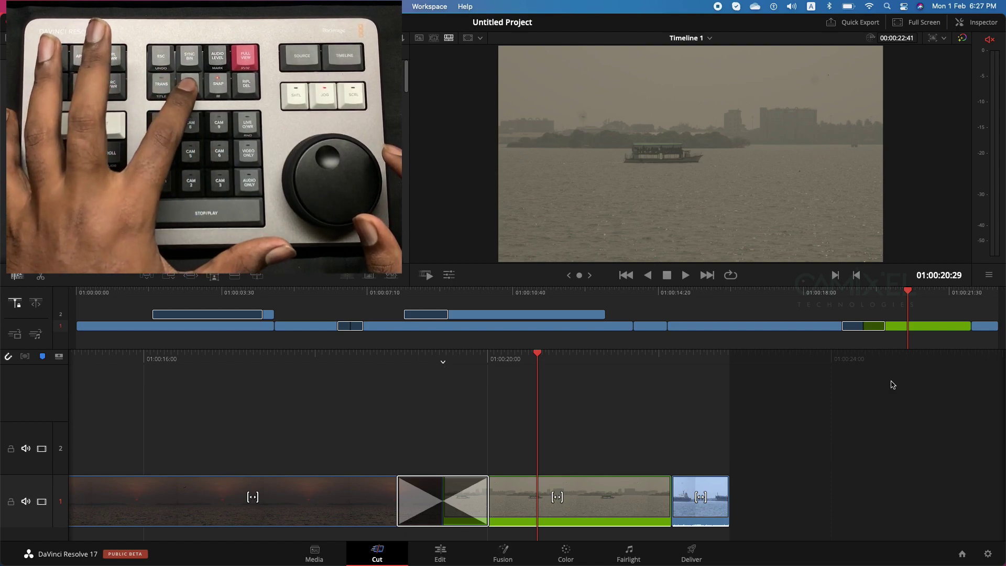
- Move the lime-colored boat clip back past the preceding clips to the very start of track 1
key("shift+v")
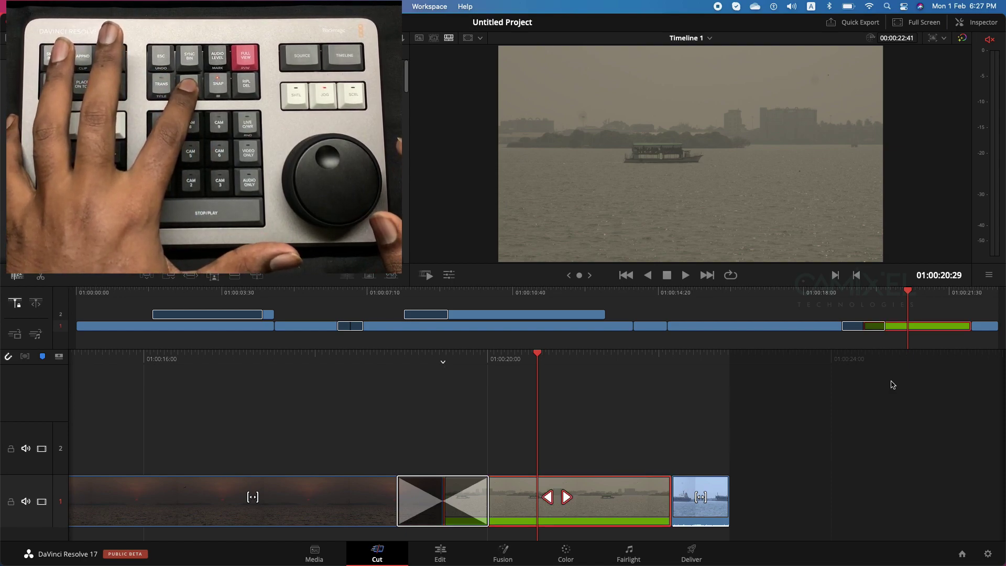
key("super+shift+comma")
key("super+shift+comma")
key("super+shift+comma")
key("super+shift+comma")
key("super+shift+comma")
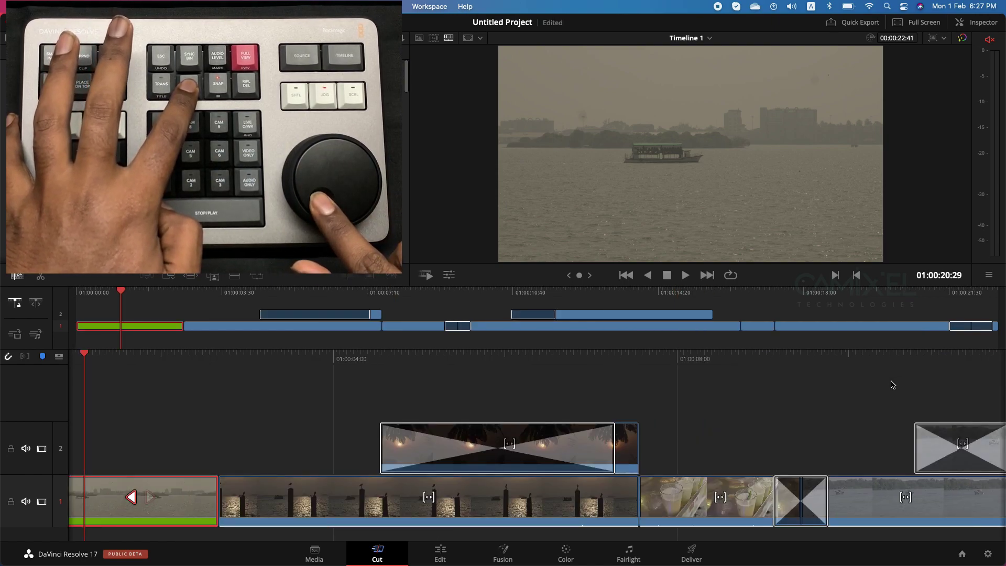
key("Left")
key("Left")
- Save the project and return the playhead to the timeline start at 01:00:00:00
key("ctrl+s")
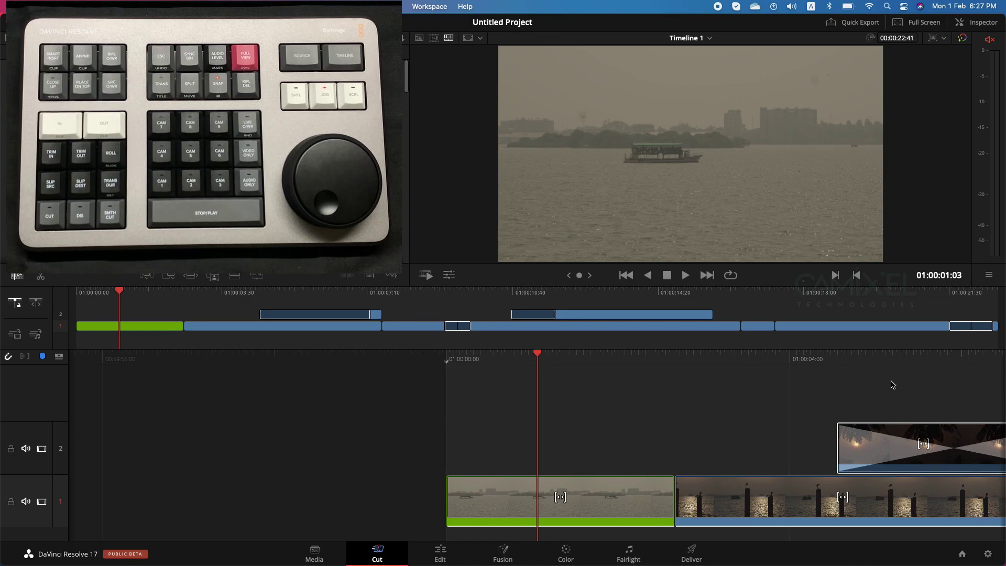
key("Home")
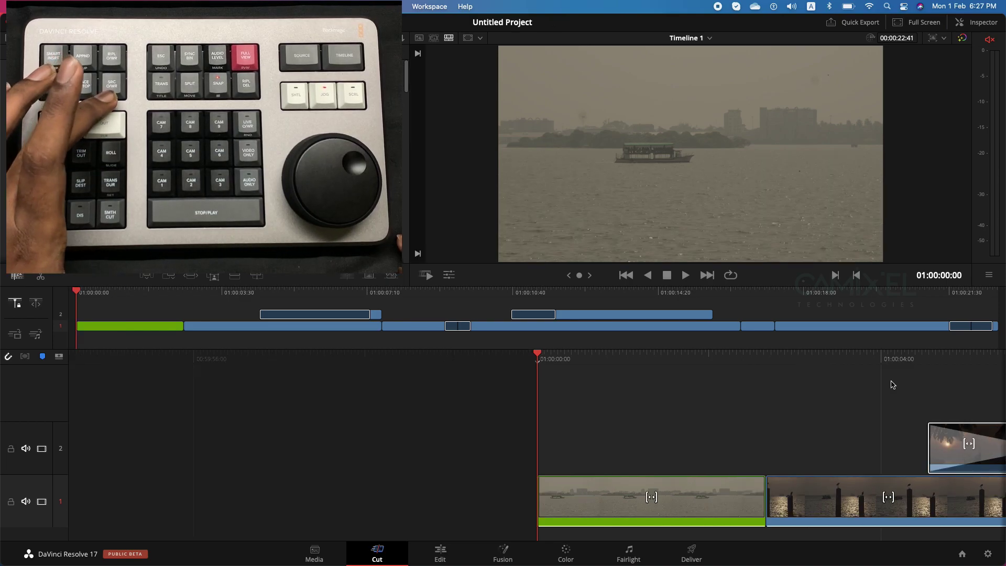